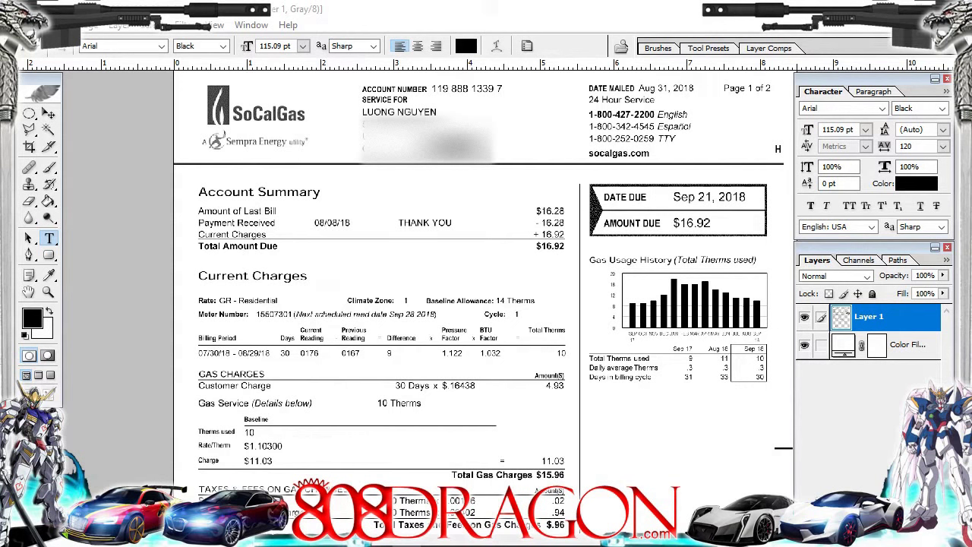
Step: Draw a white rounded rectangle over the customer name at the top of the bill
key(u)
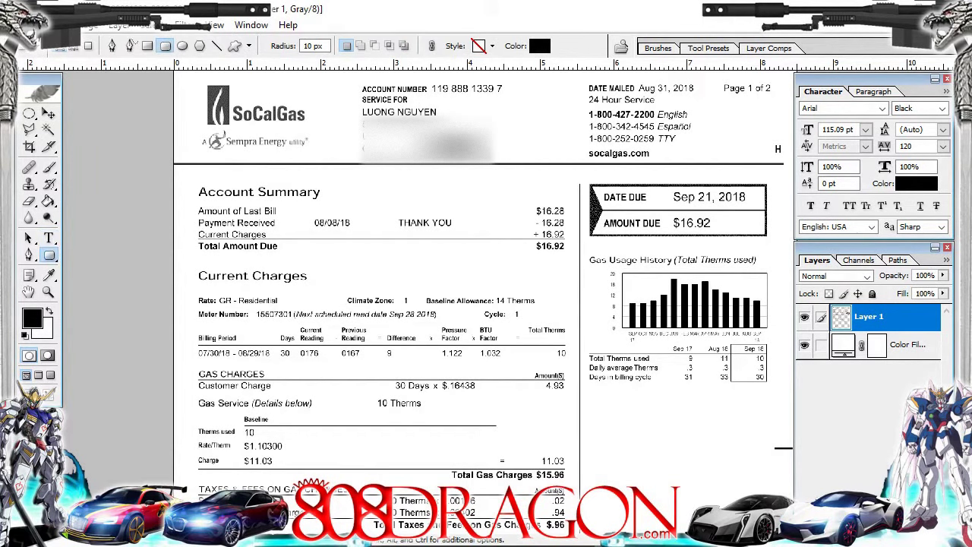
key(x)
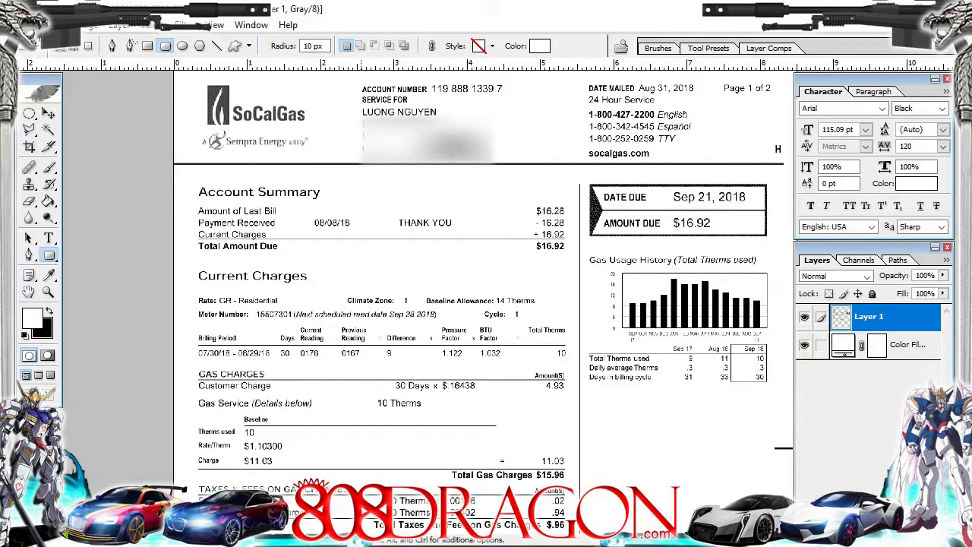
drag(362, 106, 439, 116)
drag(439, 115, 439, 117)
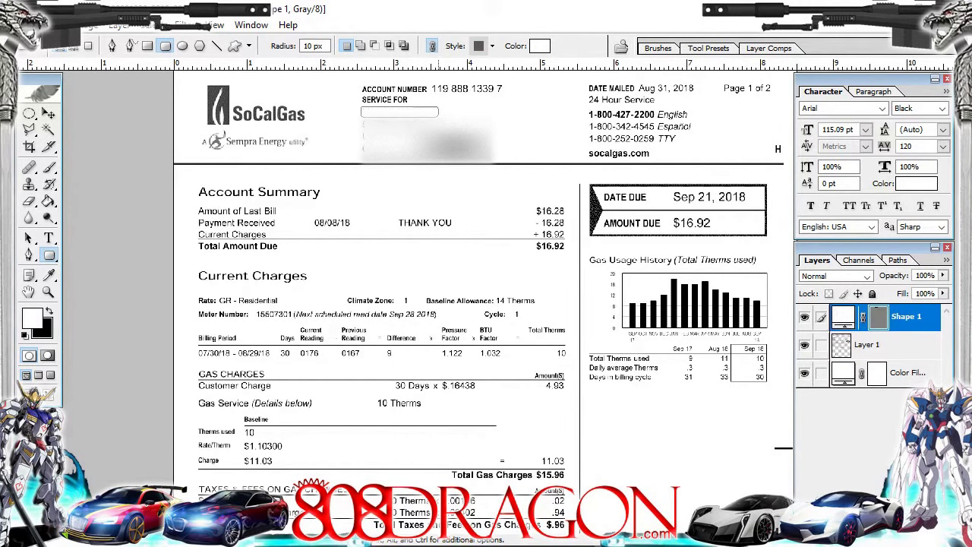
Step: Cover the customer name on the payment stub with a second white rounded rectangle
scroll(483, 300, down, 2)
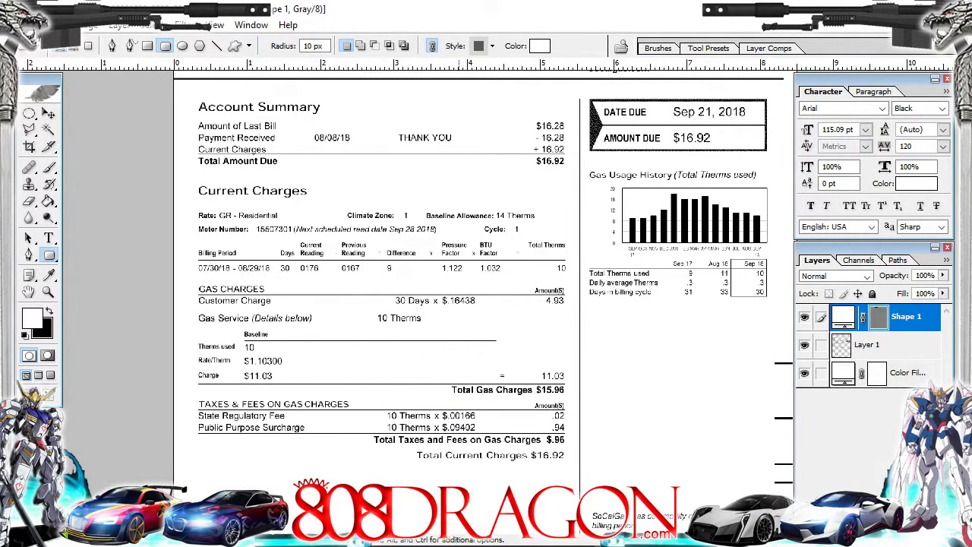
scroll(483, 300, down, 1)
scroll(483, 300, down, 2)
scroll(483, 300, down, 1)
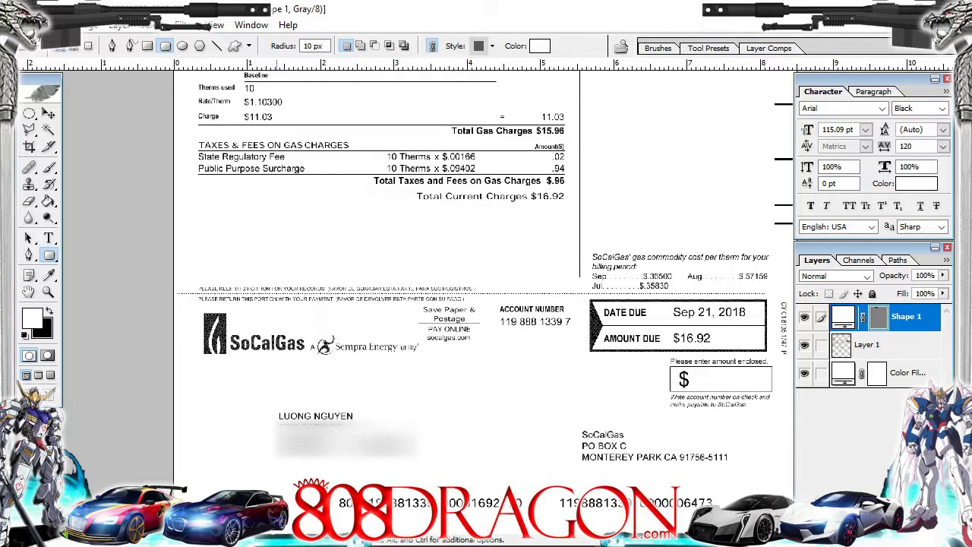
drag(276, 406, 355, 422)
drag(355, 422, 356, 422)
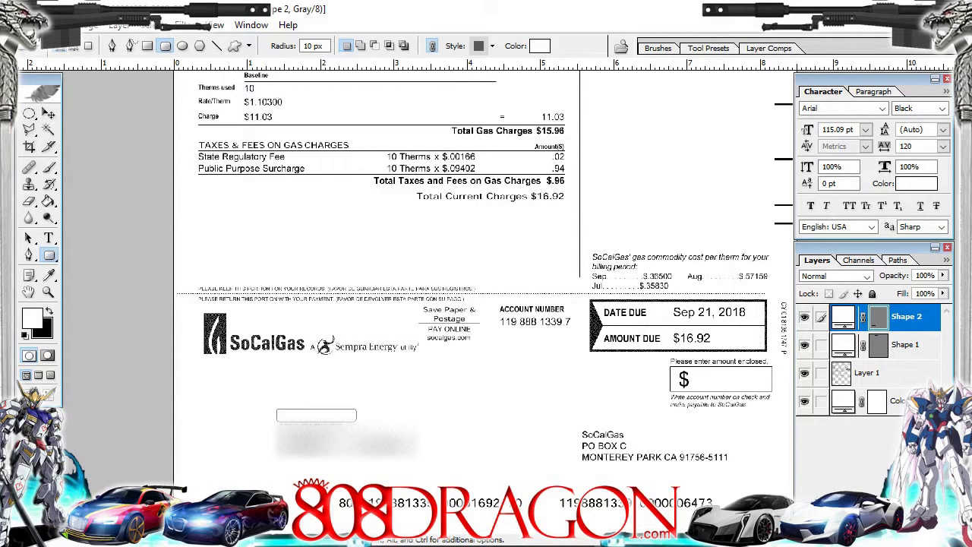
Step: Lock Shape 2 and Shape 1, then hide both cover layers
click(872, 293)
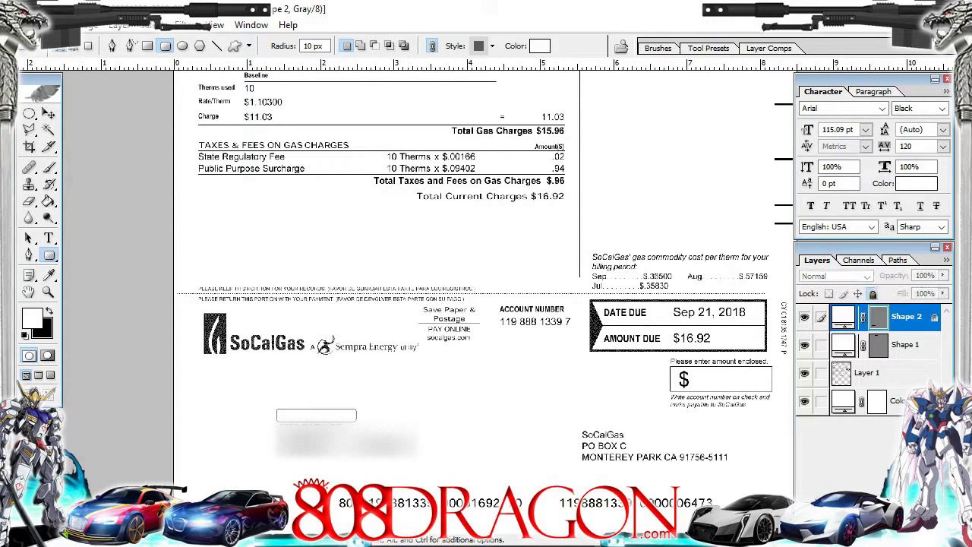
click(905, 344)
click(872, 293)
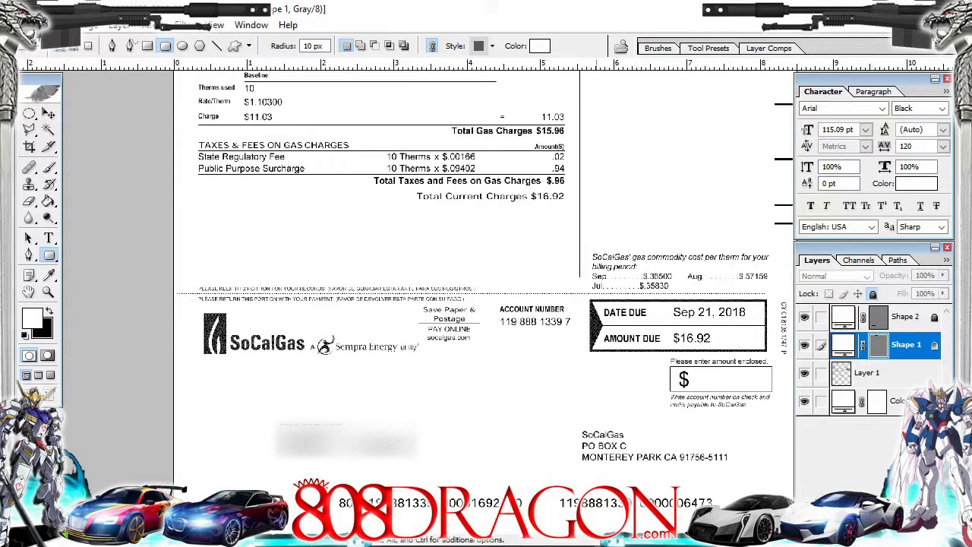
click(804, 344)
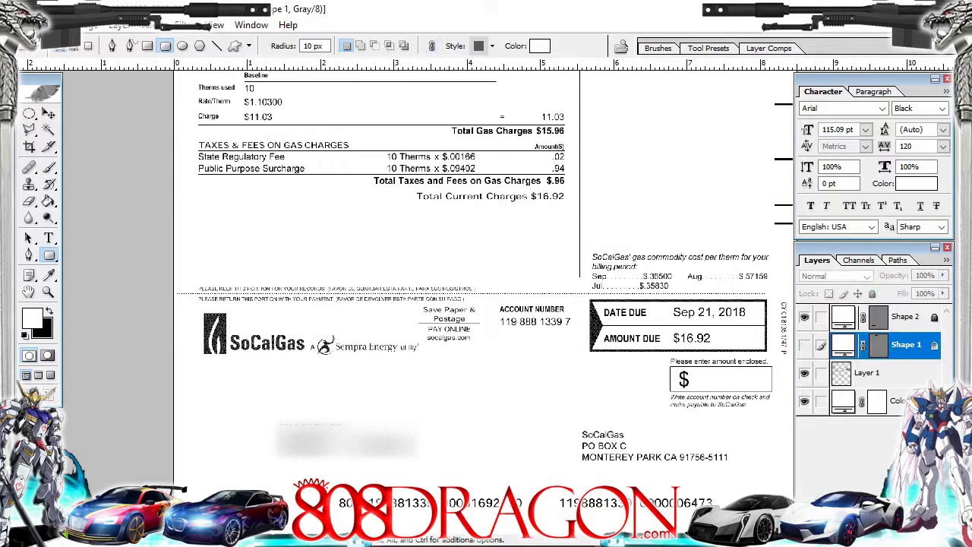
click(804, 316)
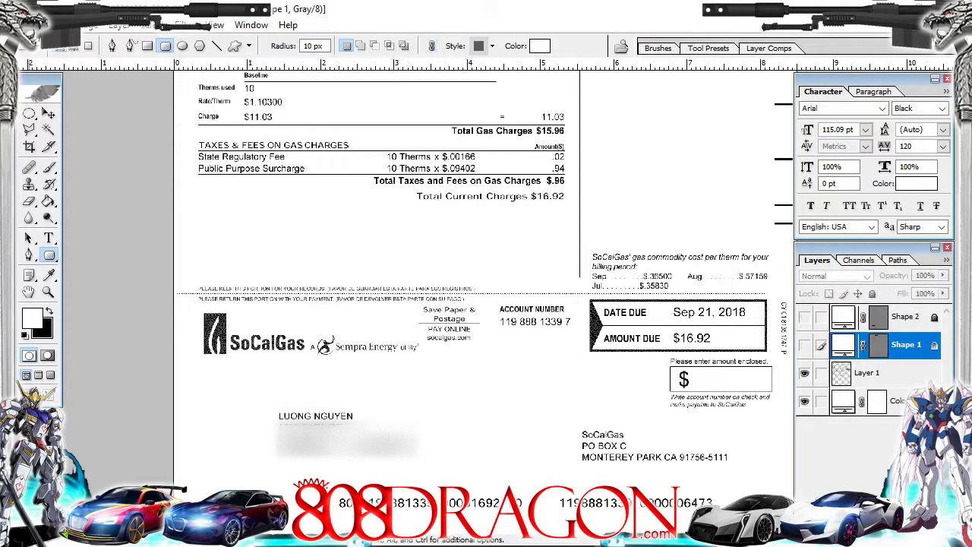
Step: Zoom in on the payment stub's customer name and switch to the Type tool
scroll(486, 288, up, 2)
scroll(486, 288, down, 1)
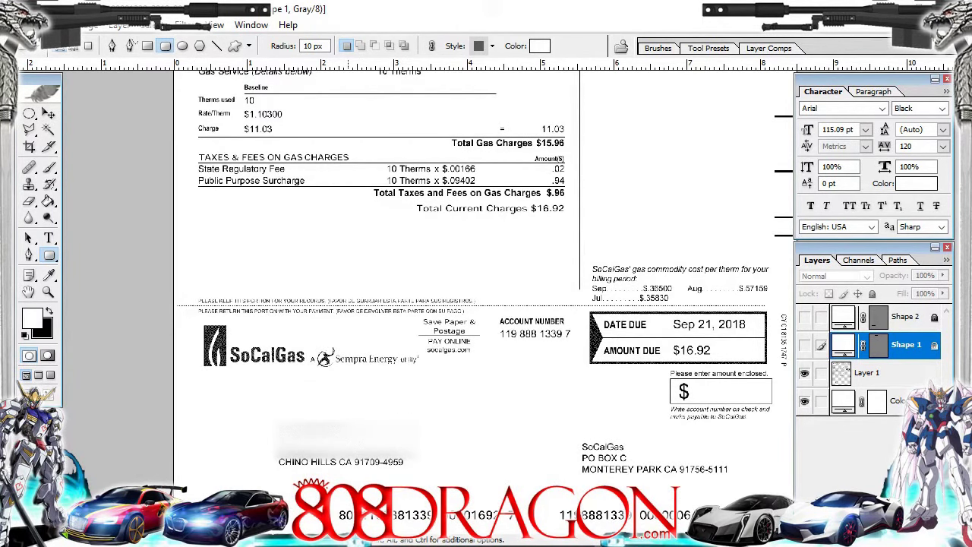
alt+scroll(488, 303, up, 2)
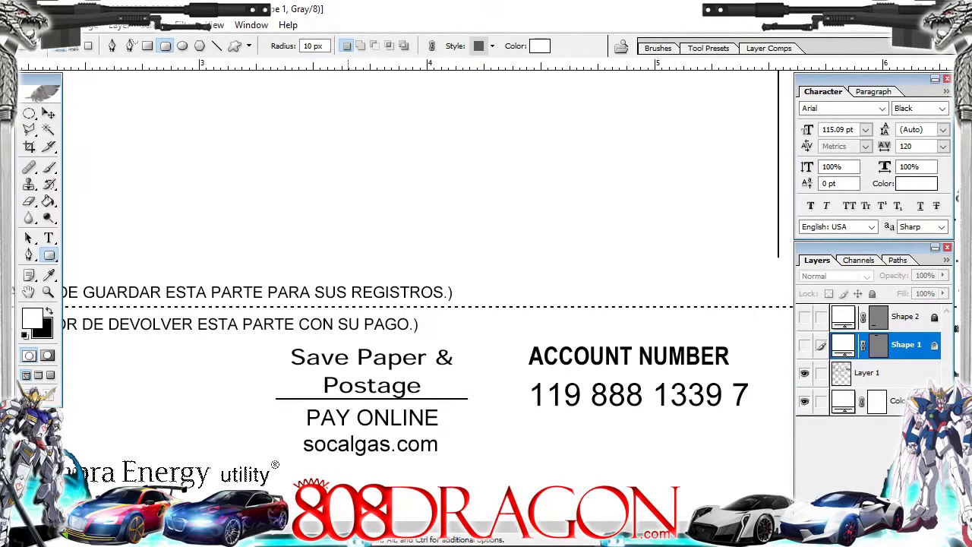
scroll(486, 304, down, 1)
scroll(486, 303, down, 3)
scroll(486, 303, down, 3)
scroll(486, 304, down, 1)
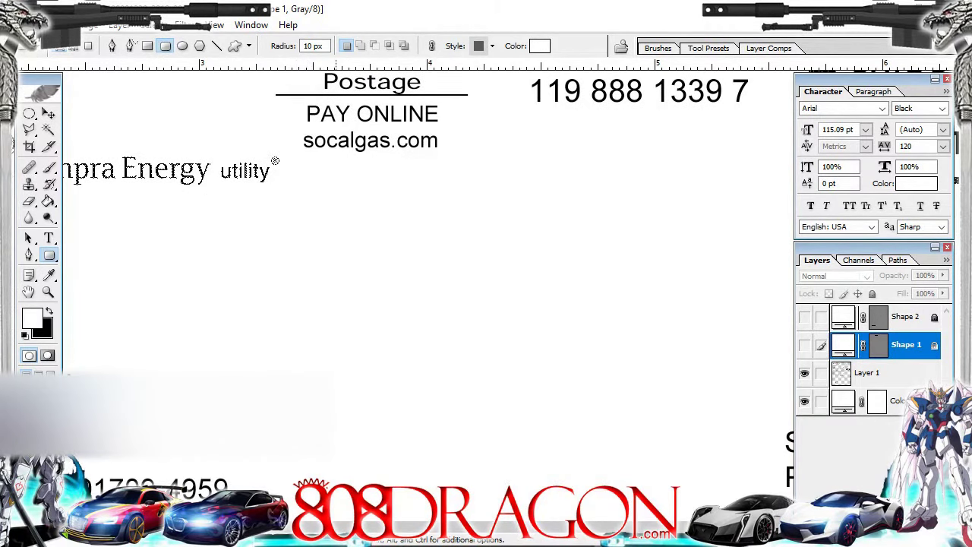
scroll(425, 265, left, 8)
scroll(425, 266, left, 1)
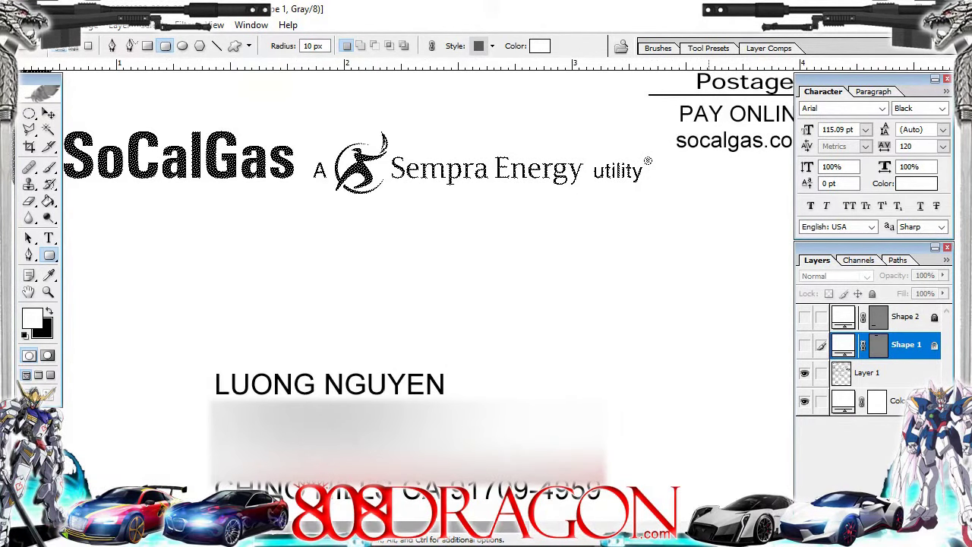
key(t)
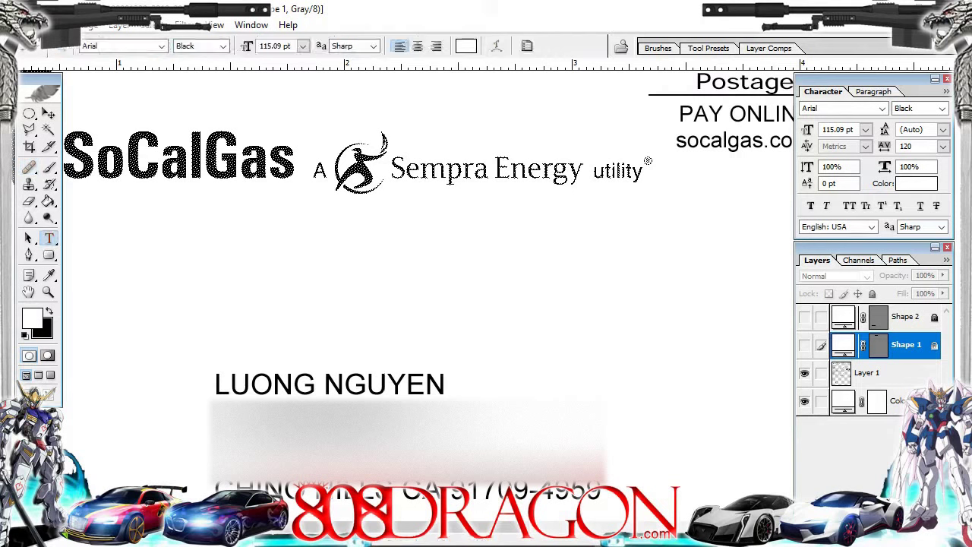
Step: Create a text box over the stub's customer name set to 14 pt Arial Regular
drag(206, 363, 454, 401)
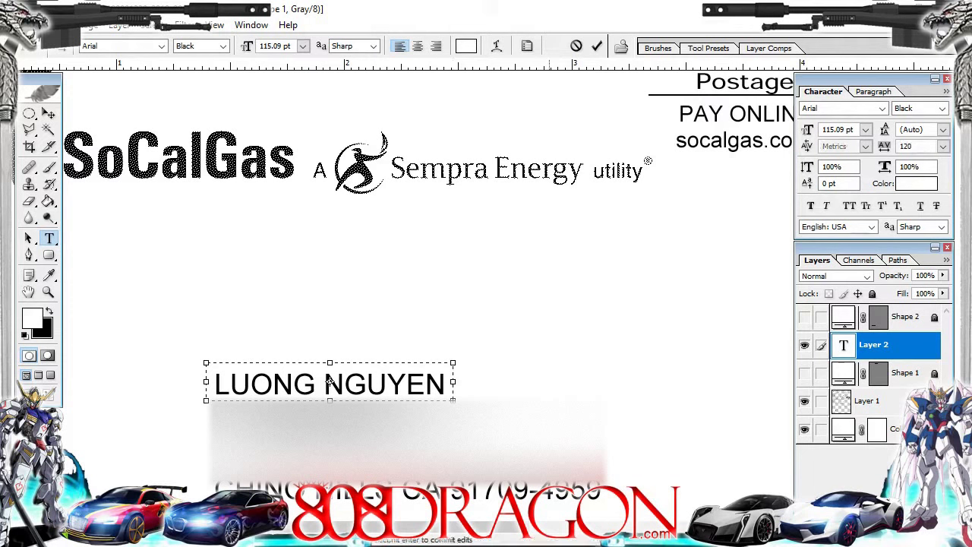
click(865, 130)
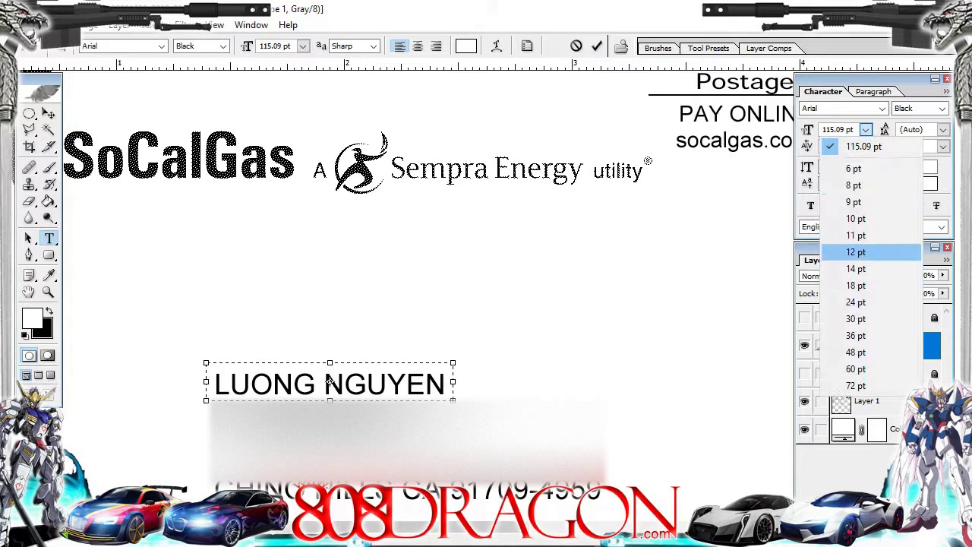
click(836, 267)
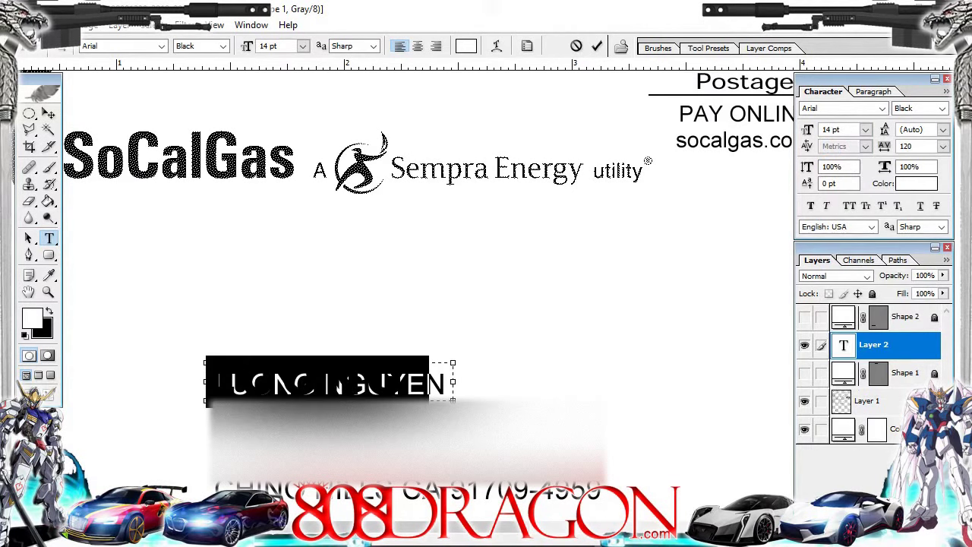
click(882, 107)
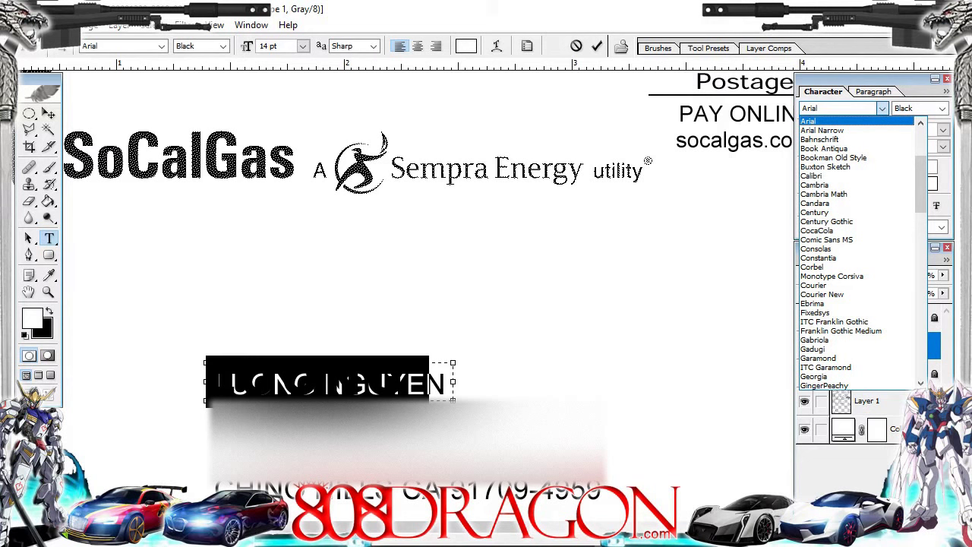
click(809, 120)
click(942, 108)
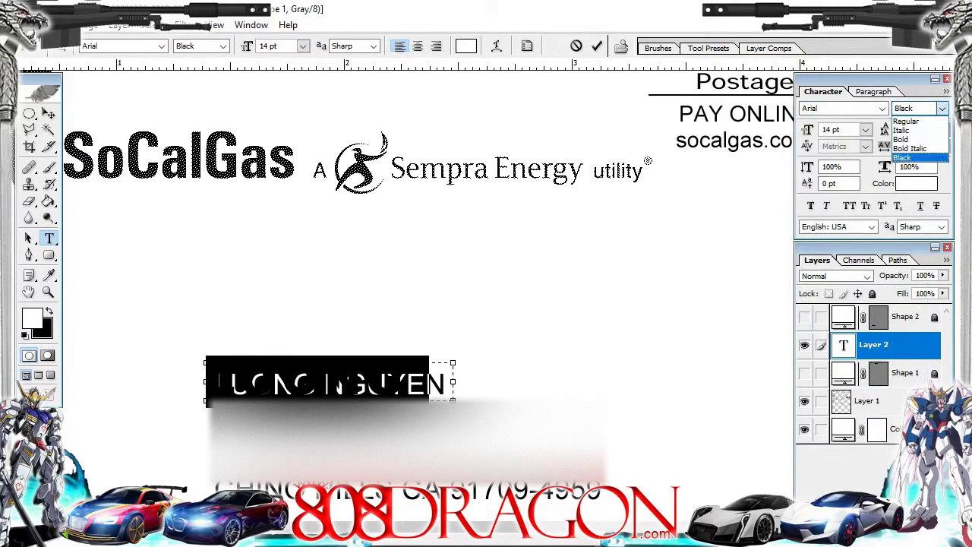
click(912, 120)
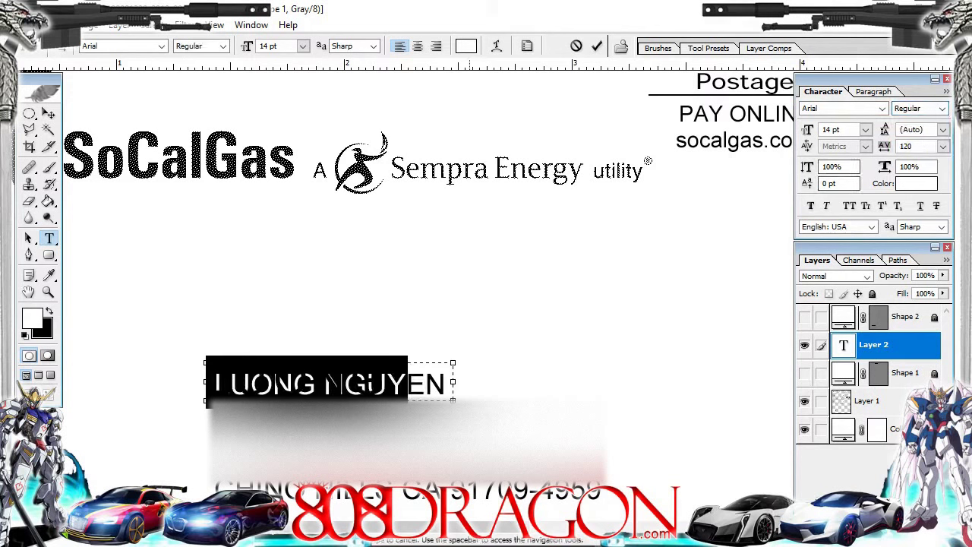
Step: Select the name text and open its colour picker
click(331, 380)
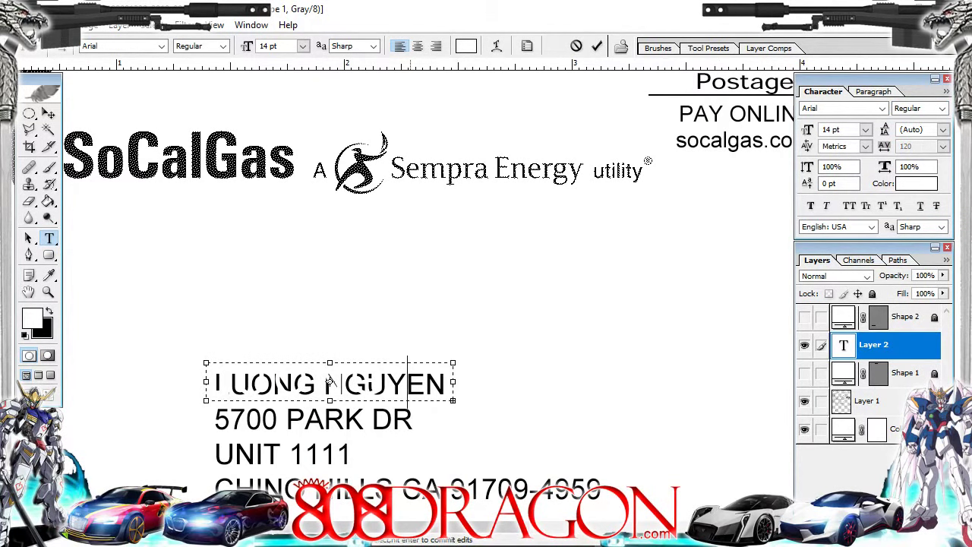
key(shift+Home)
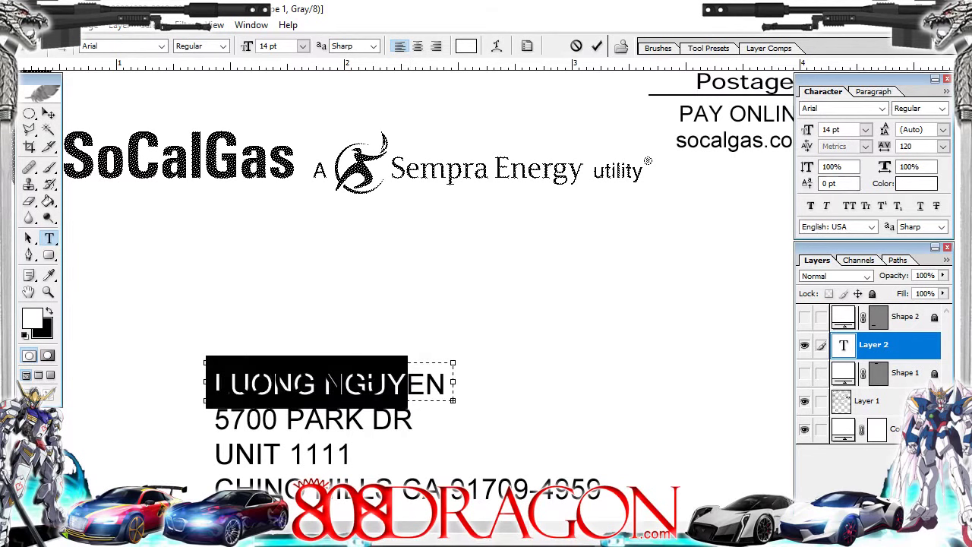
click(916, 184)
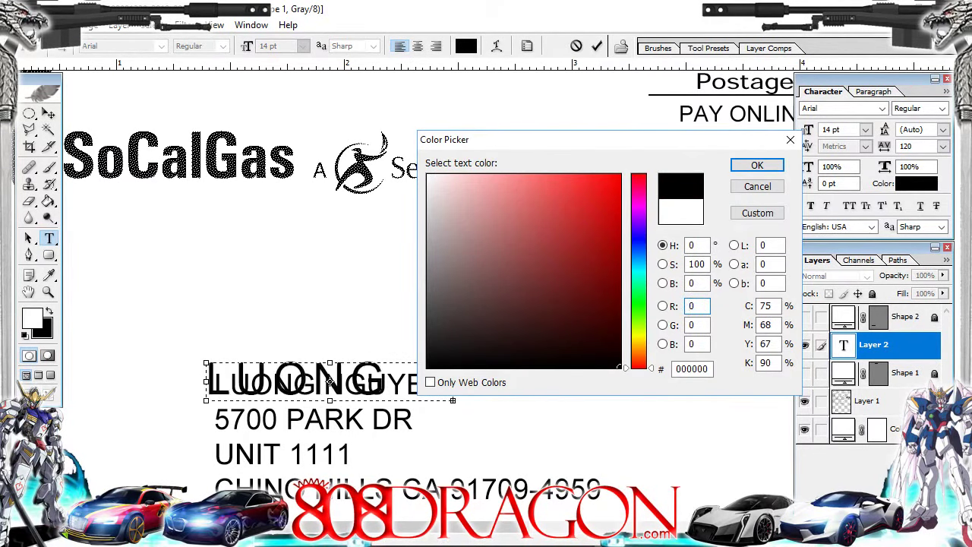
Step: Confirm the text colour and set the name line to 9 pt
key(Return)
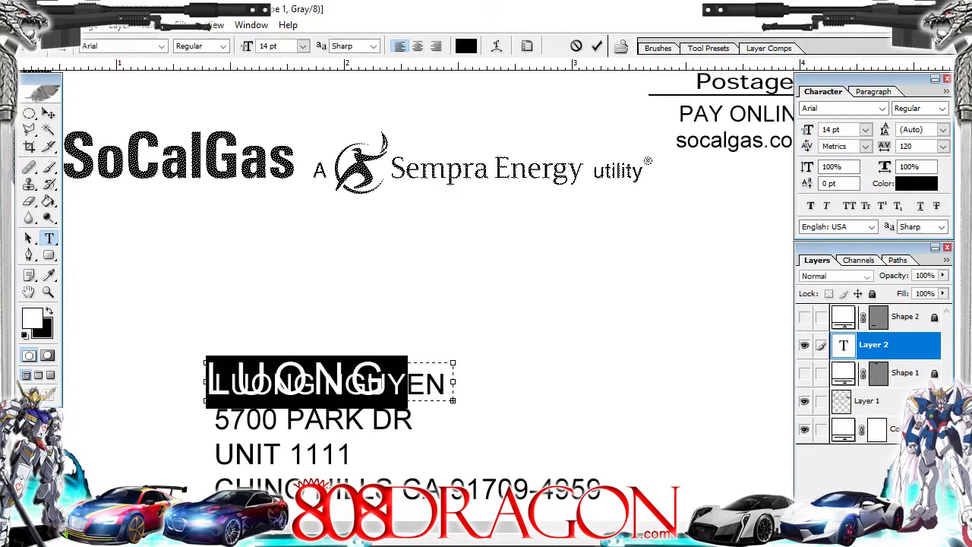
text(8)
key(Return)
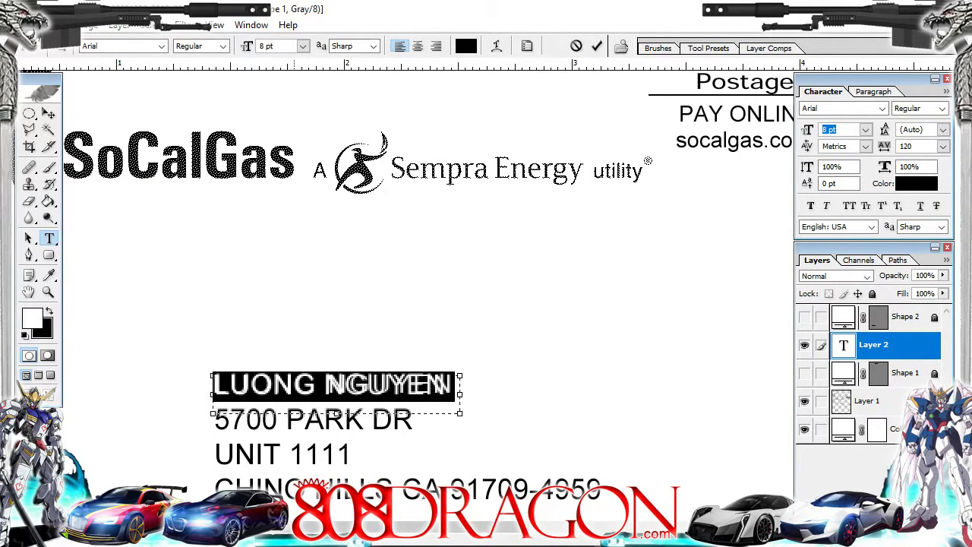
key(Return)
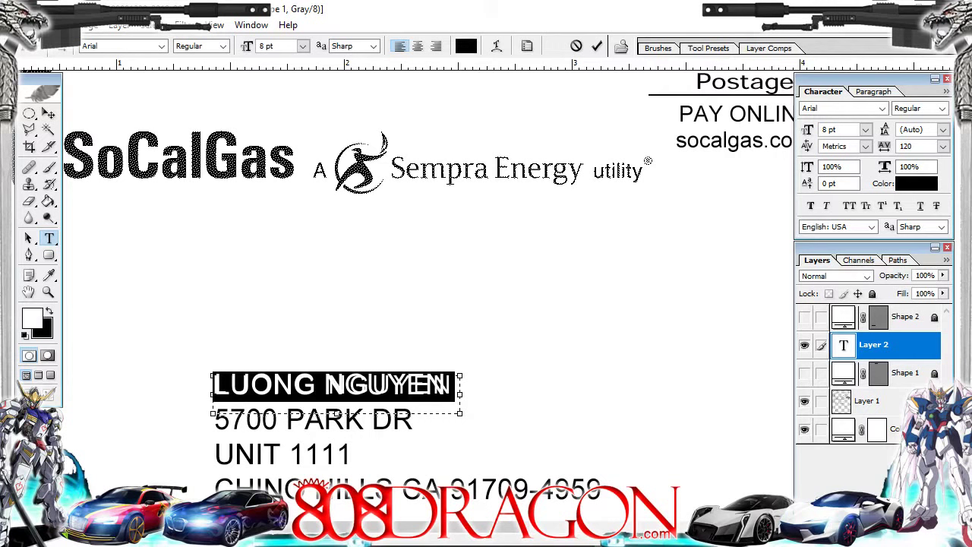
key(Up)
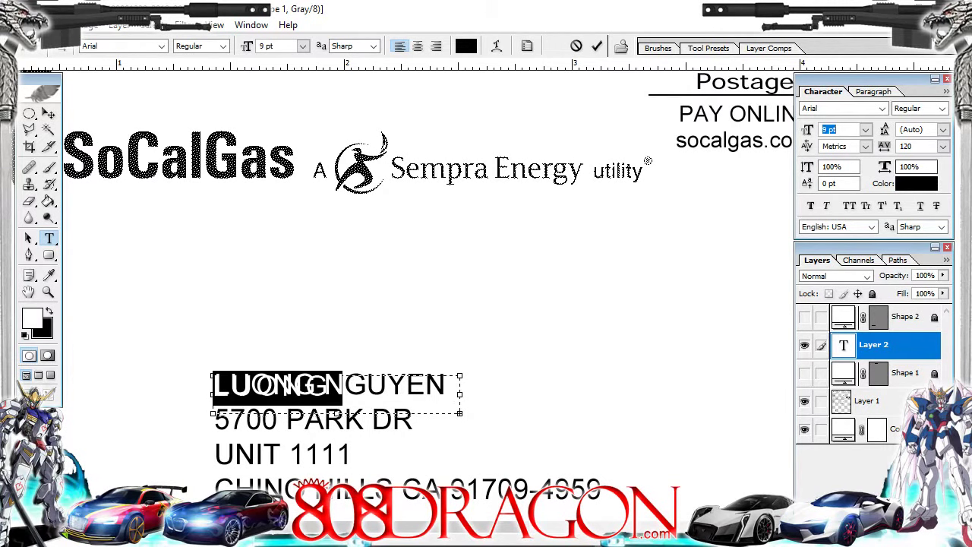
Step: Set the name line's tracking to 0, keeping the size at 9 pt
click(943, 145)
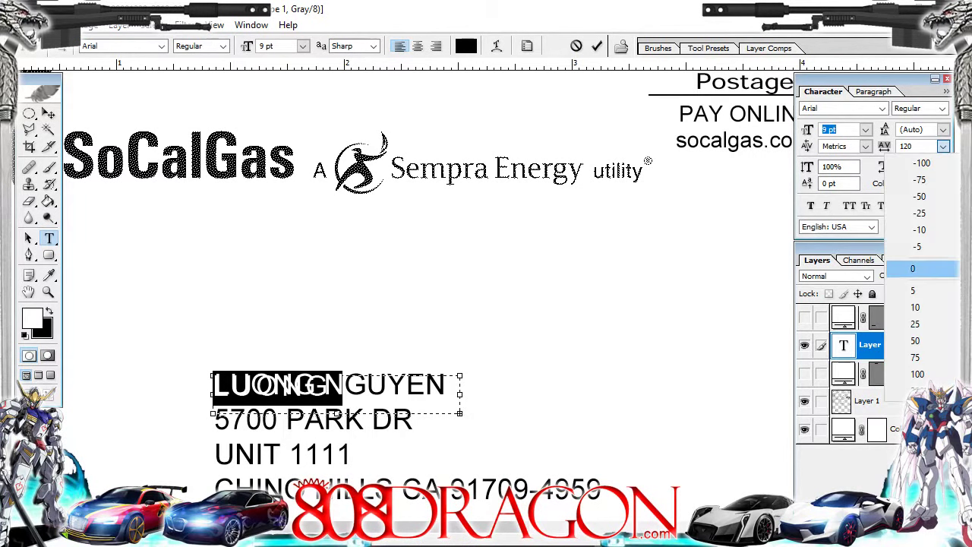
click(919, 269)
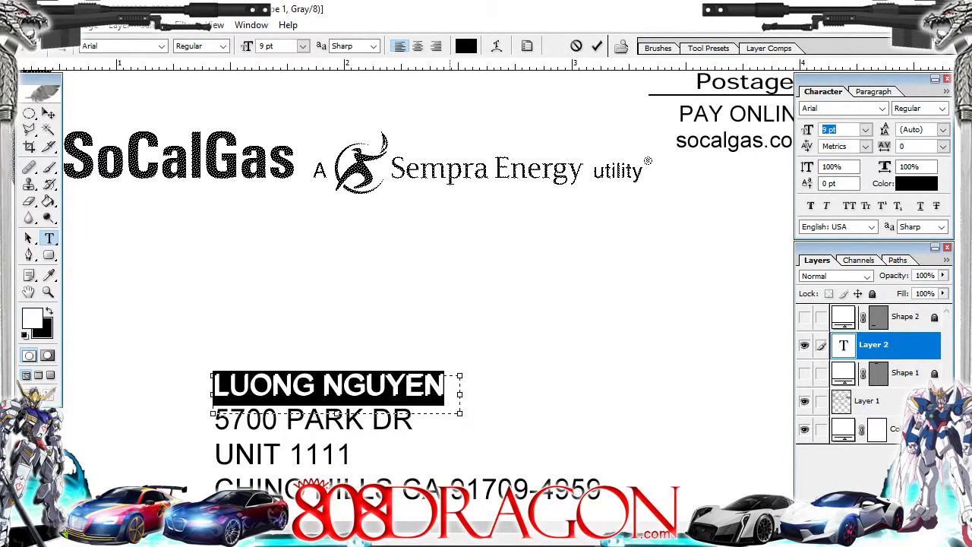
key(Up)
key(Up)
key(Up)
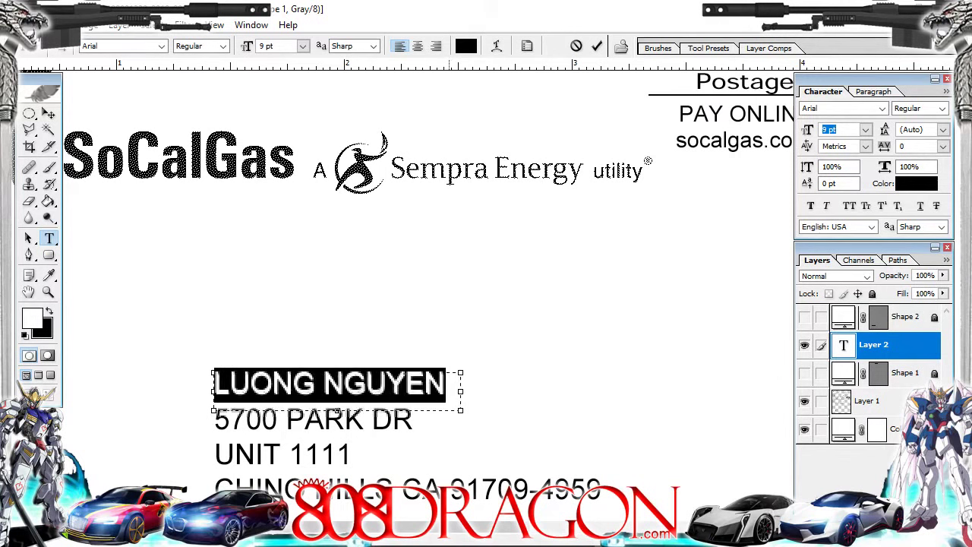
key(Down)
key(Return)
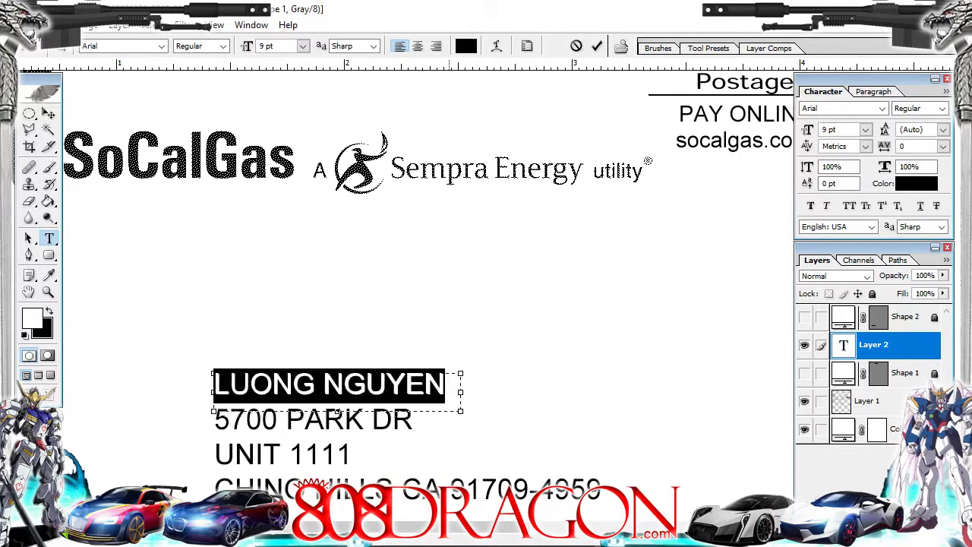
key(ctrl+plus)
key(ctrl+plus)
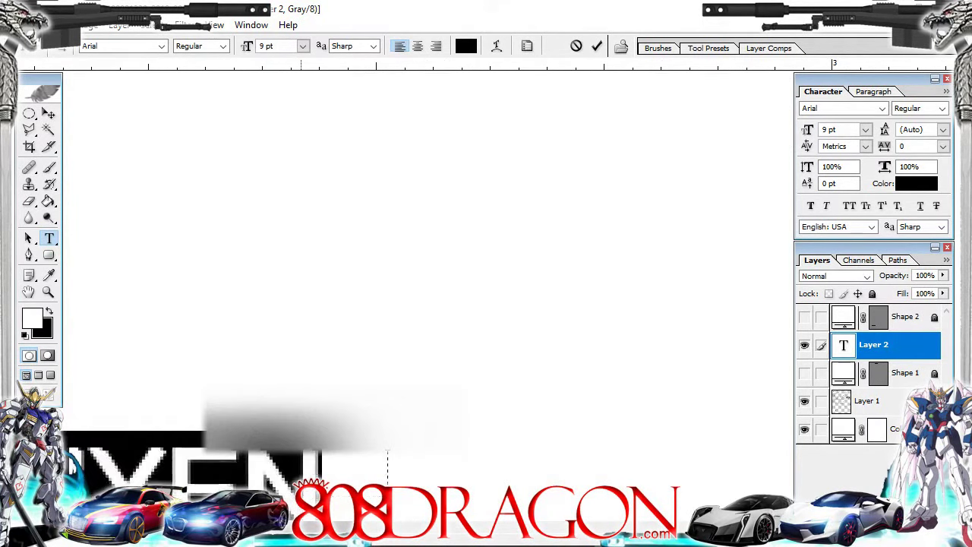
Step: Type the replacement customer name on the stub and move its layer above Shape 2
scroll(334, 303, down, 5)
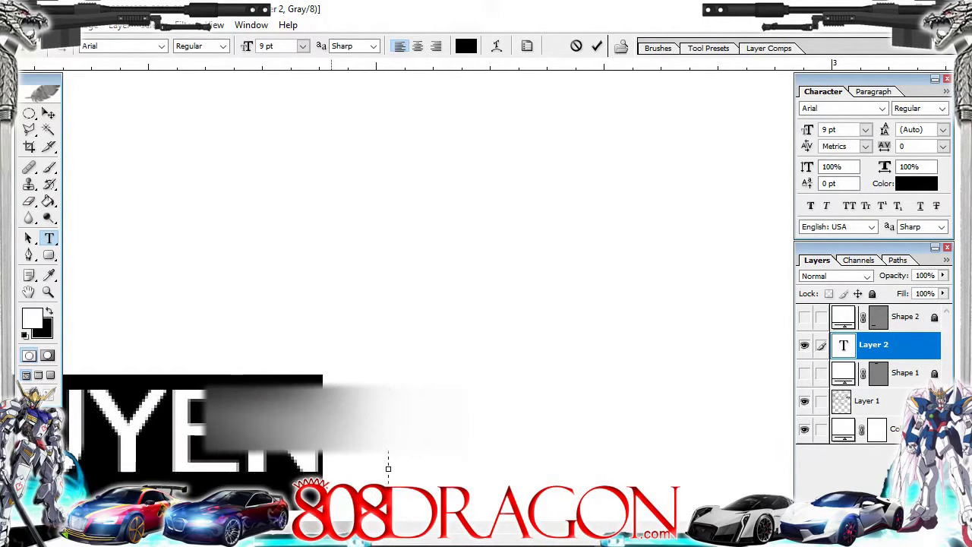
scroll(334, 304, up, 1)
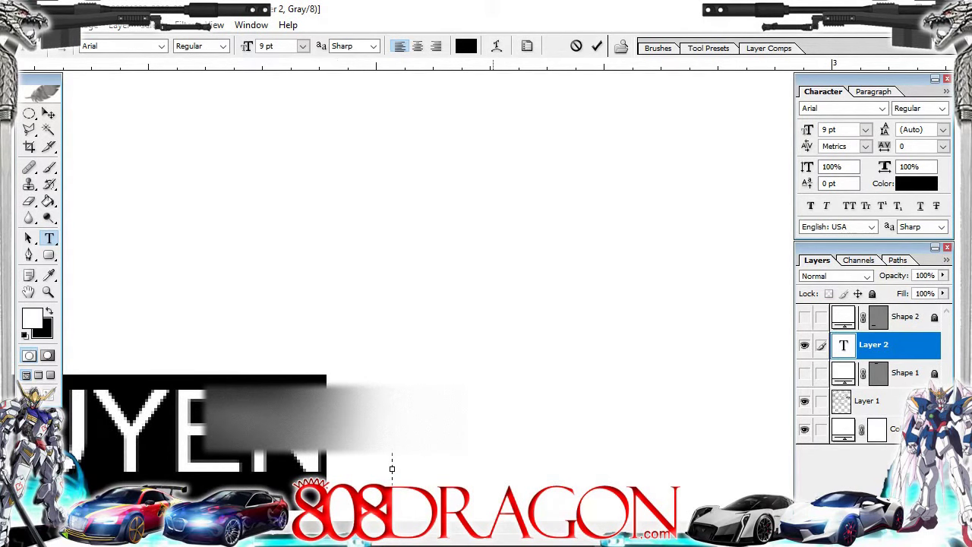
key(ctrl+minus)
key(ctrl+minus)
key(ctrl+minus)
key(ctrl+minus)
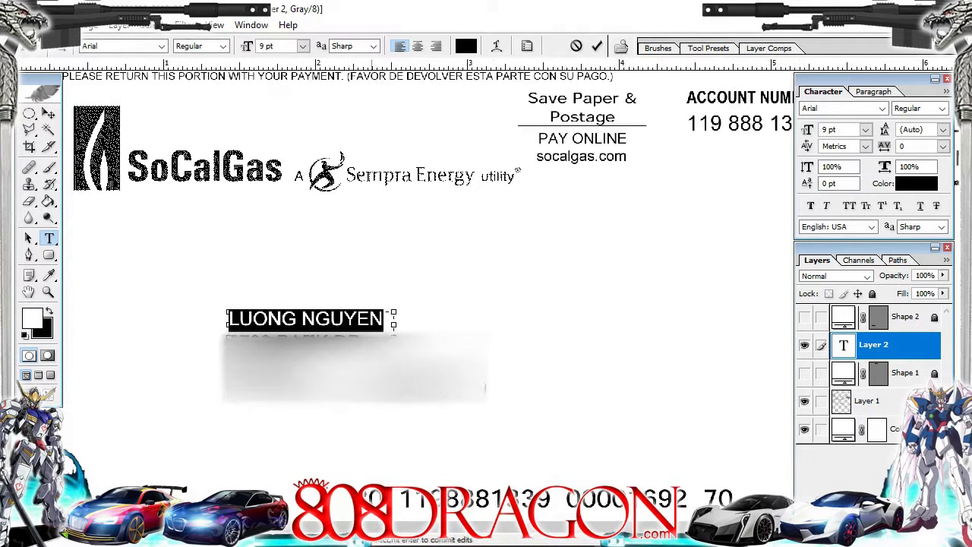
click(231, 319)
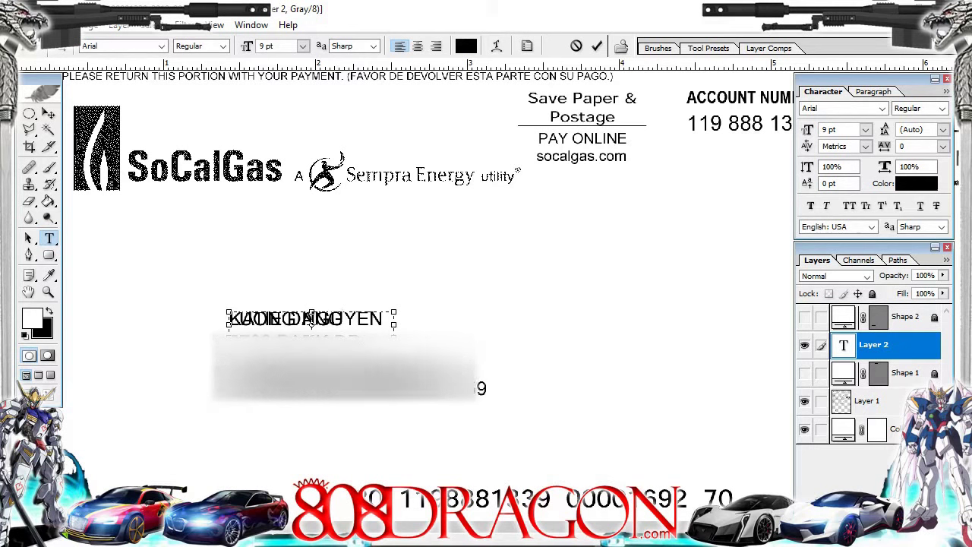
click(804, 317)
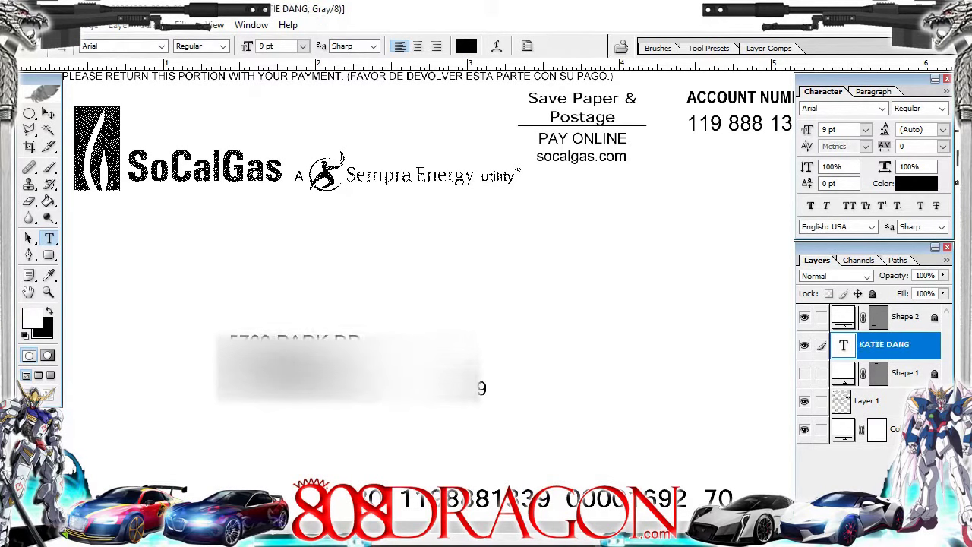
drag(884, 344, 884, 308)
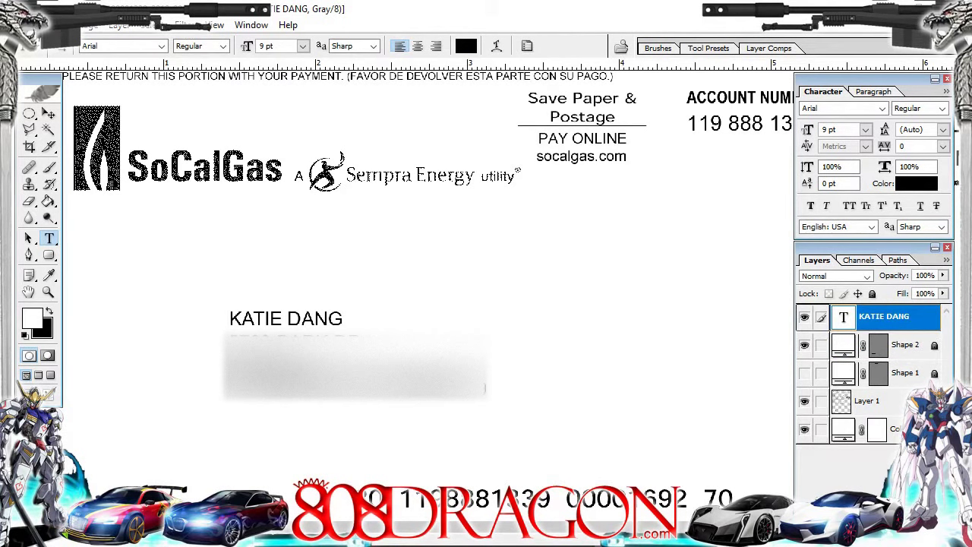
Step: Duplicate the new name layer, add a vertical guide, and move the copy to the Service For line
key(ctrl+j)
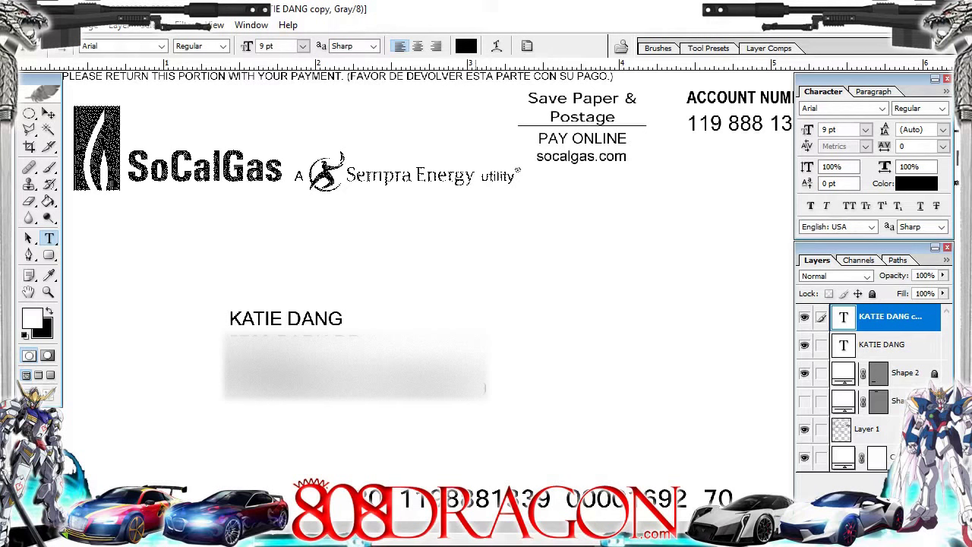
click(49, 113)
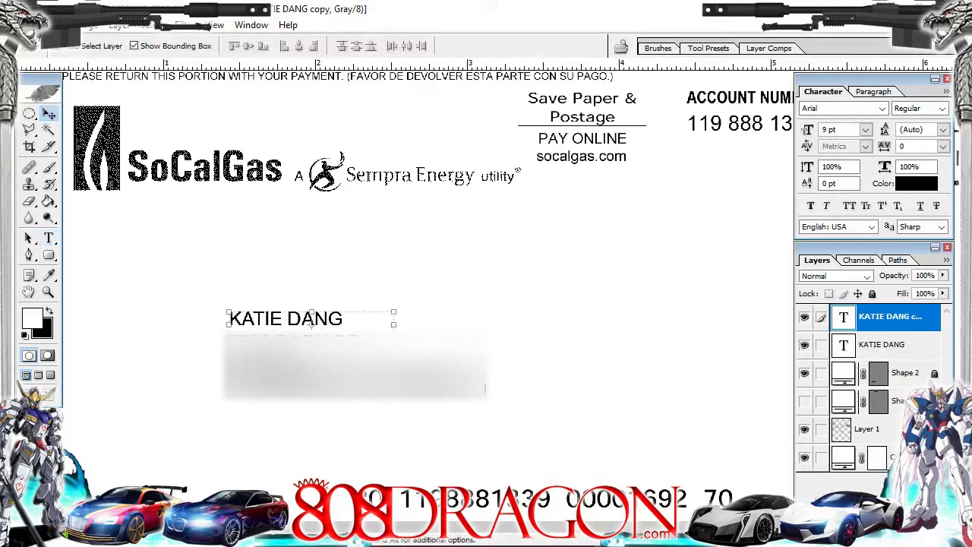
drag(64, 304, 228, 304)
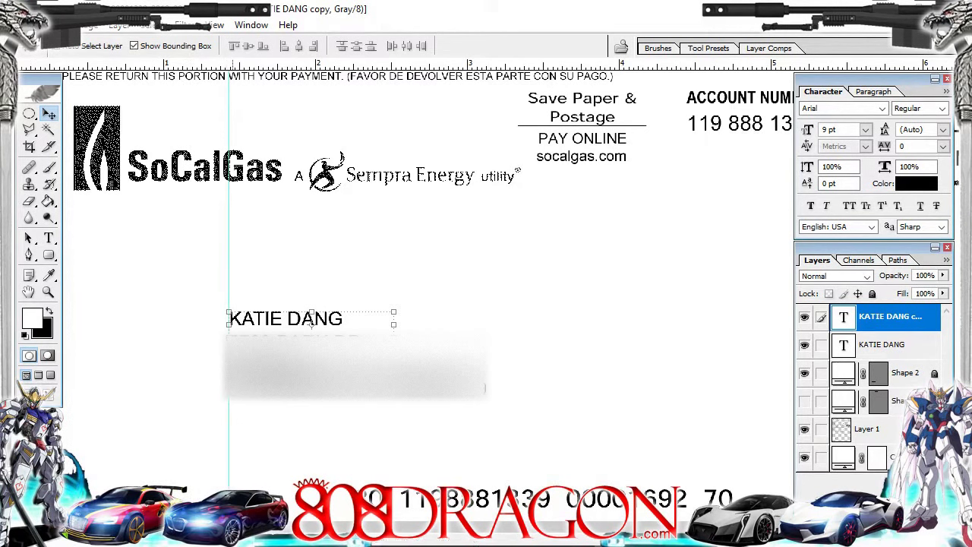
mouse_move(312, 322)
mouse_down()
mouse_move(325, 76)
mouse_move(485, 154)
mouse_up()
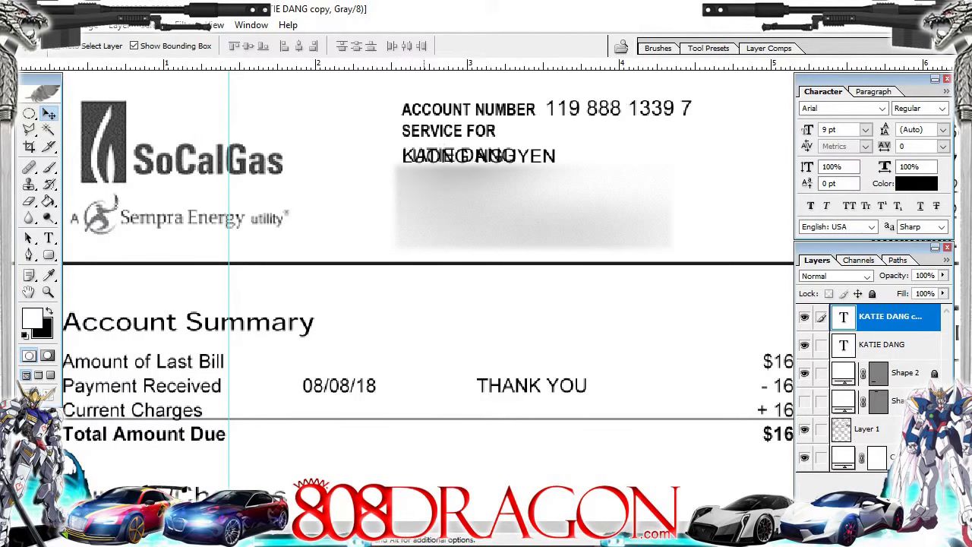
Step: Align the name copy over the old top name and show the white cover beneath it
key(Left)
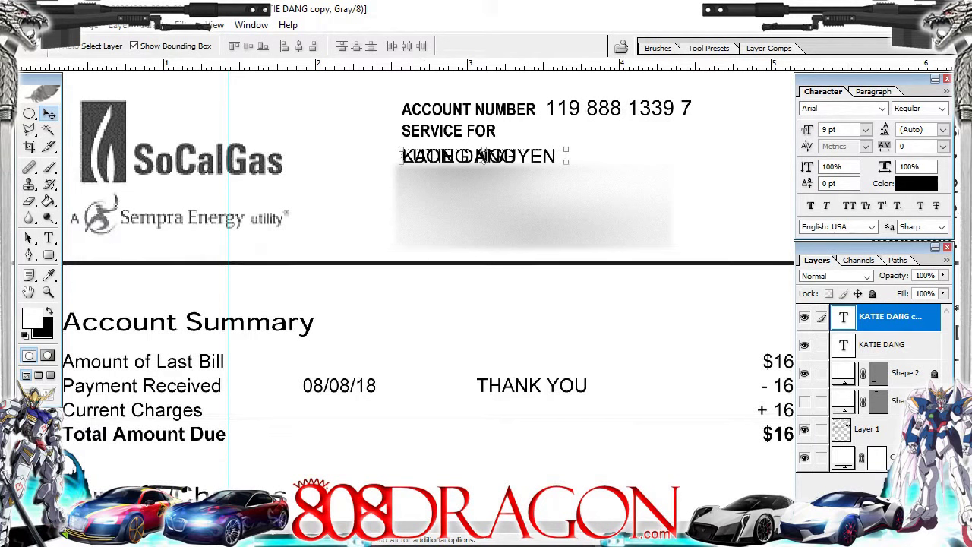
click(805, 400)
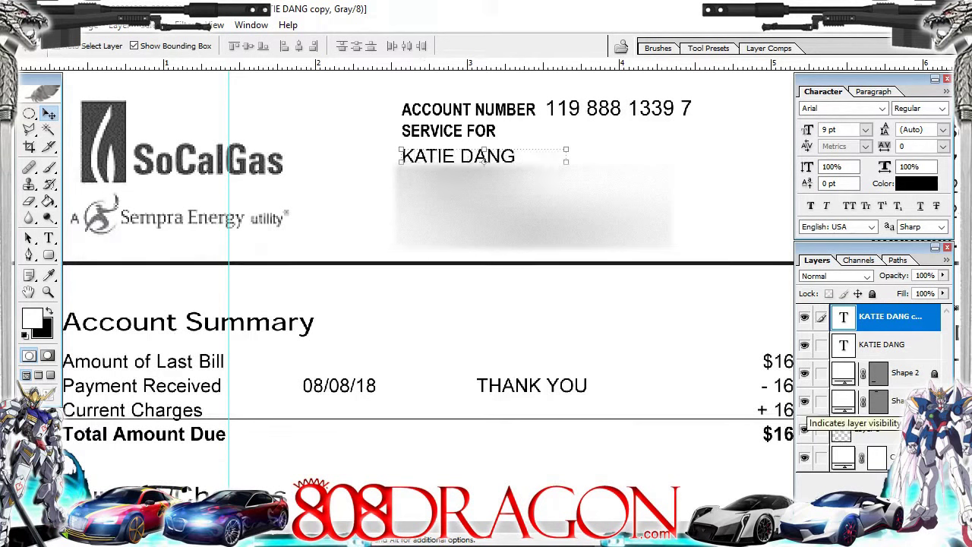
click(804, 317)
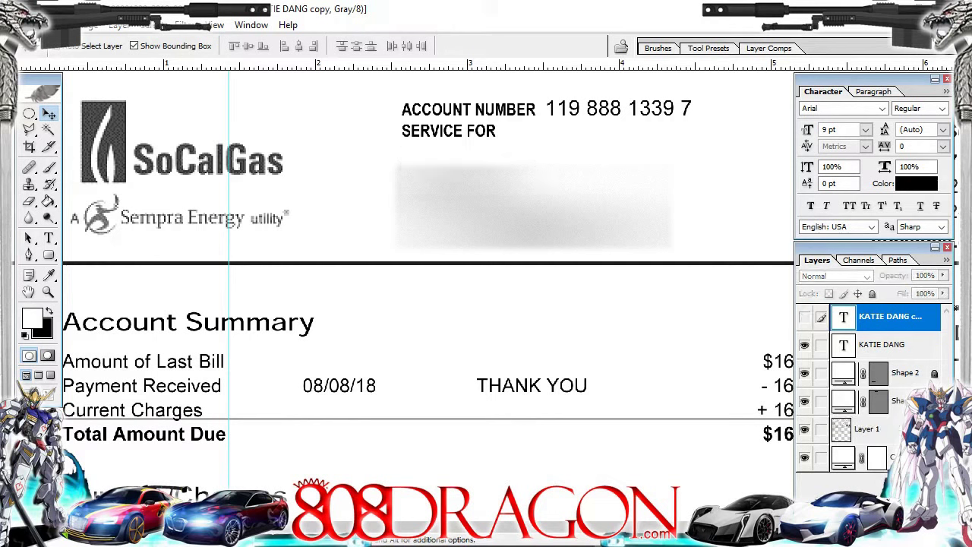
click(805, 400)
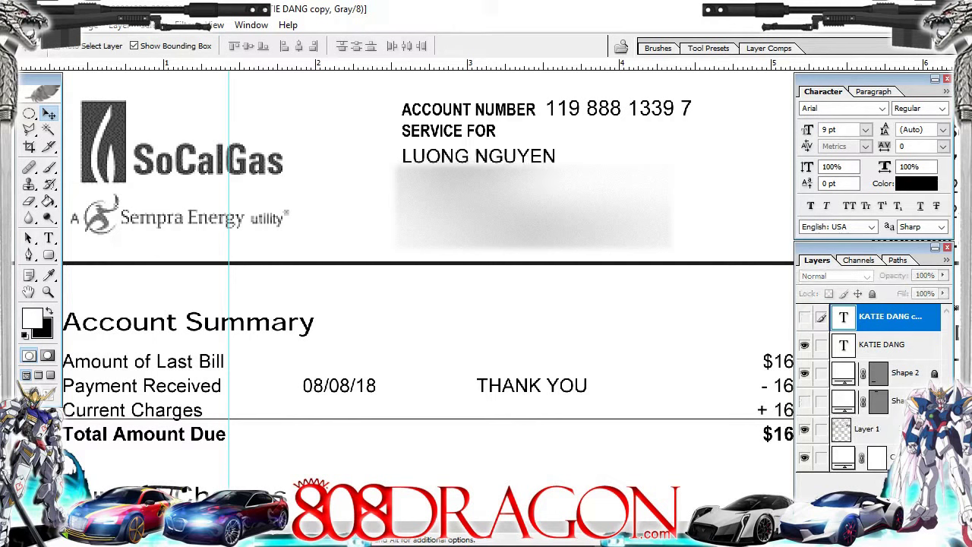
click(805, 400)
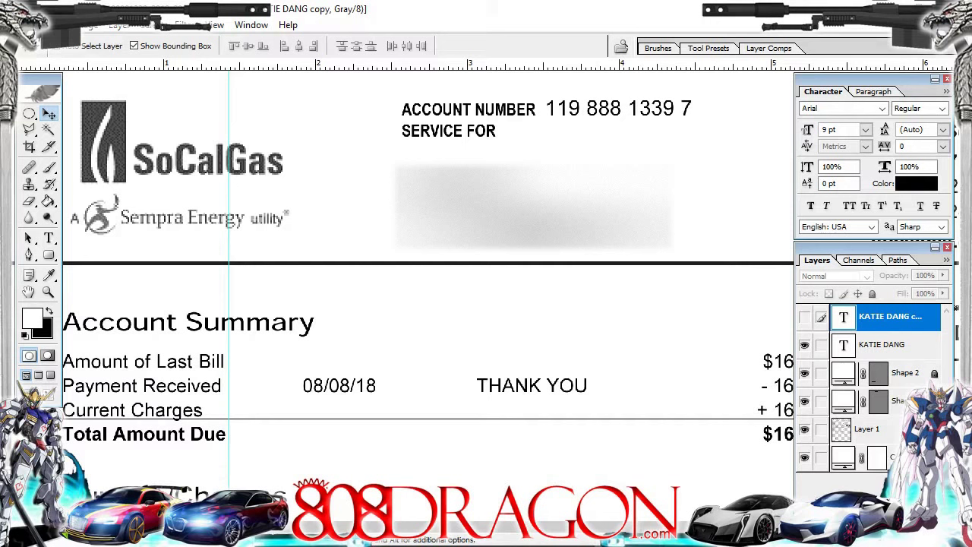
click(804, 317)
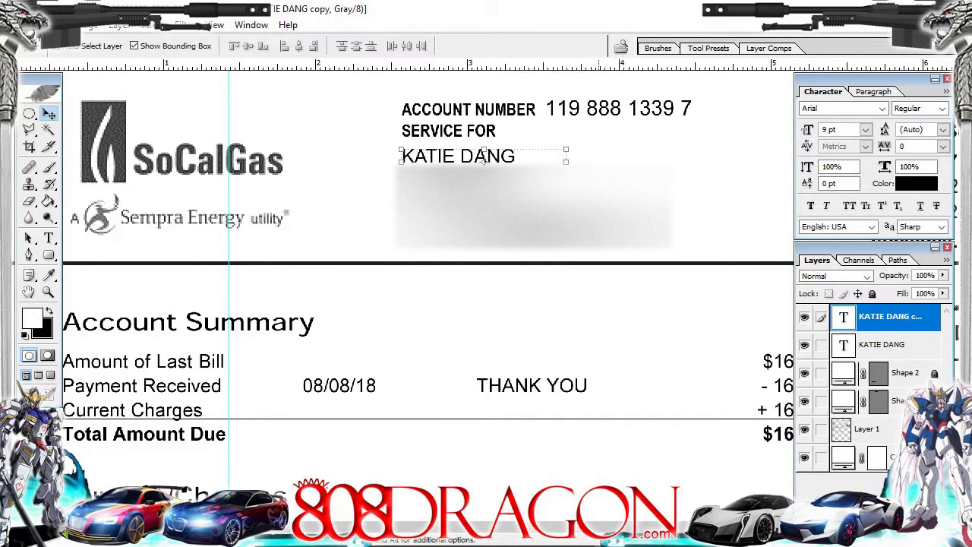
Step: Zoom out to the whole bill and open the Save As dialog with Shift+Ctrl+S
key(ctrl+minus)
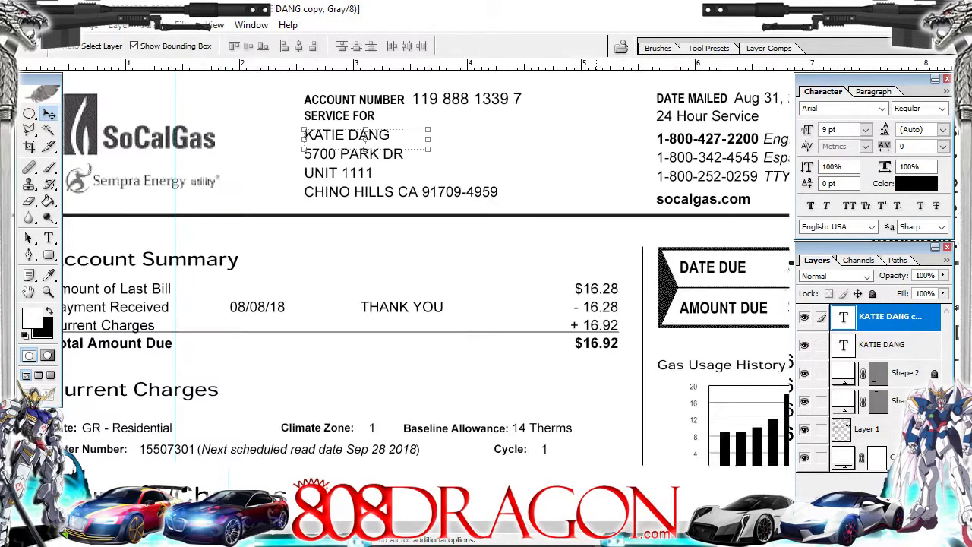
key(ctrl+minus)
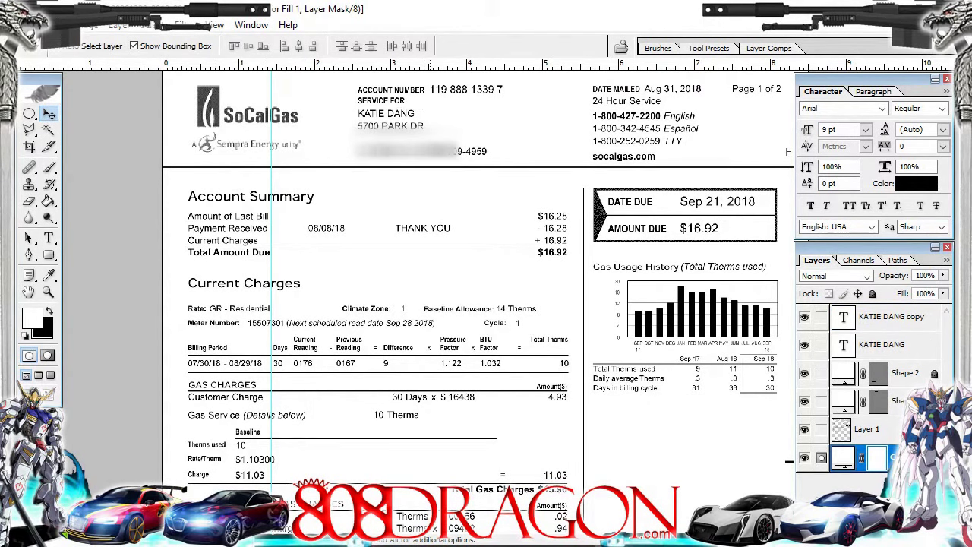
key(ctrl+minus)
key(ctrl+minus)
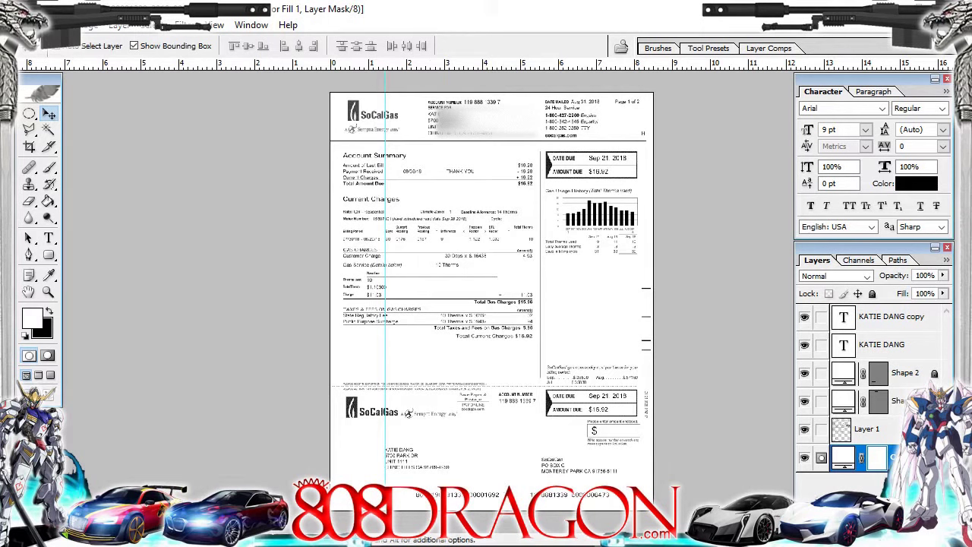
key(alt+e)
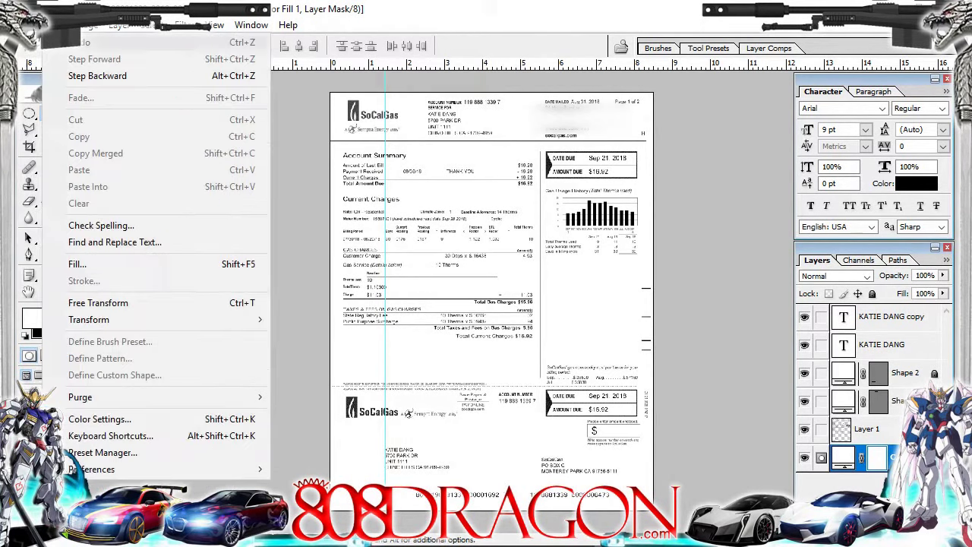
key(Left)
key(Down)
key(Down)
key(Down)
key(Down)
key(Down)
key(Down)
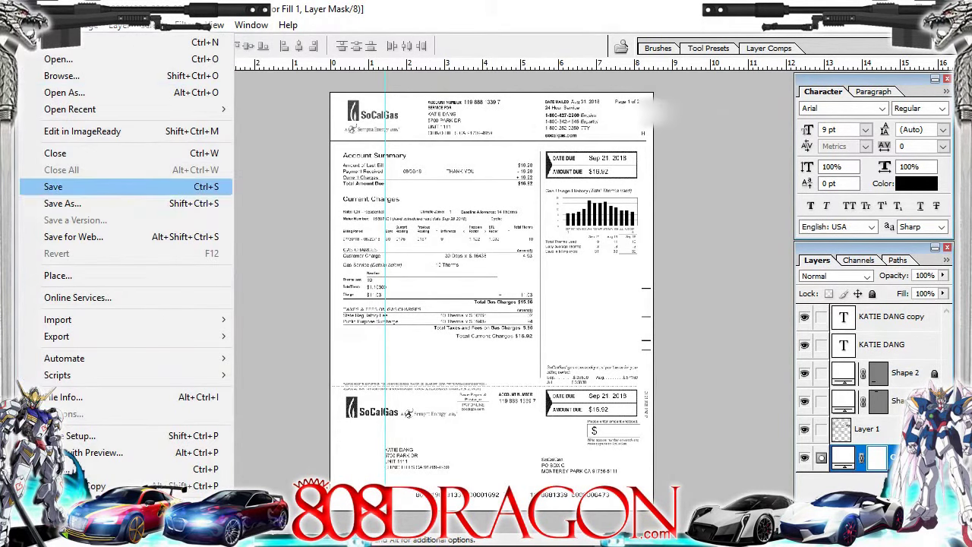
key(Down)
key(Escape)
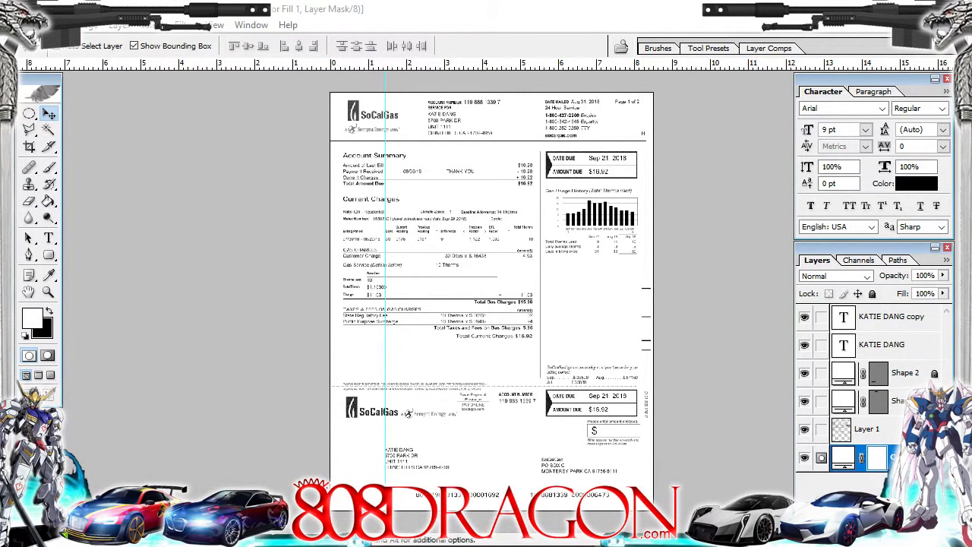
key(ctrl+shift+s)
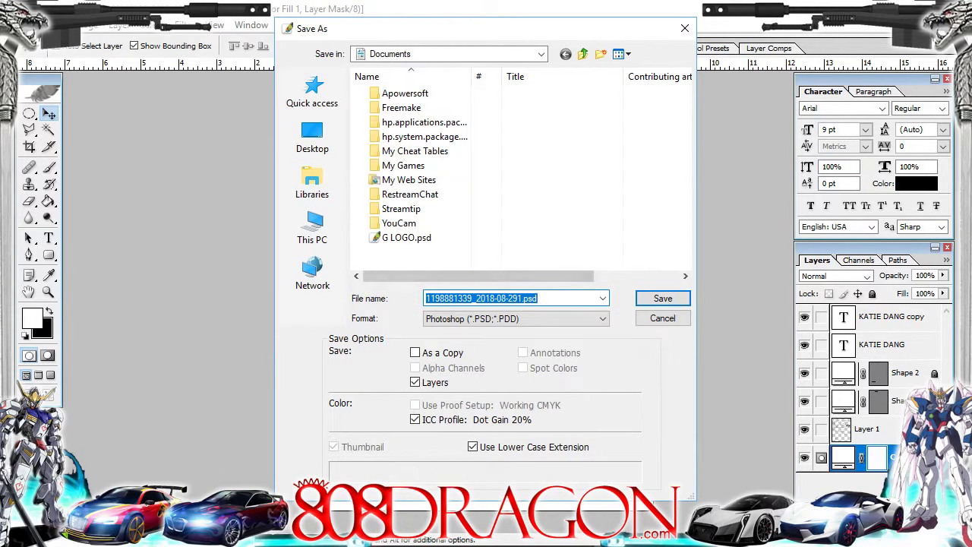
Step: Save the bill as a PSD in Documents, prefixing the name with the customer's name and 'GasBill-'
click(521, 298)
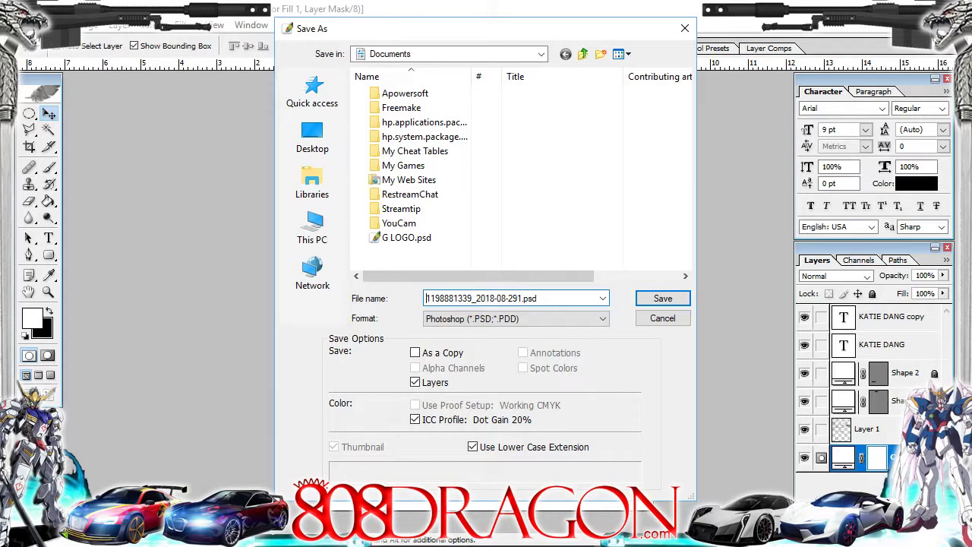
text(k)
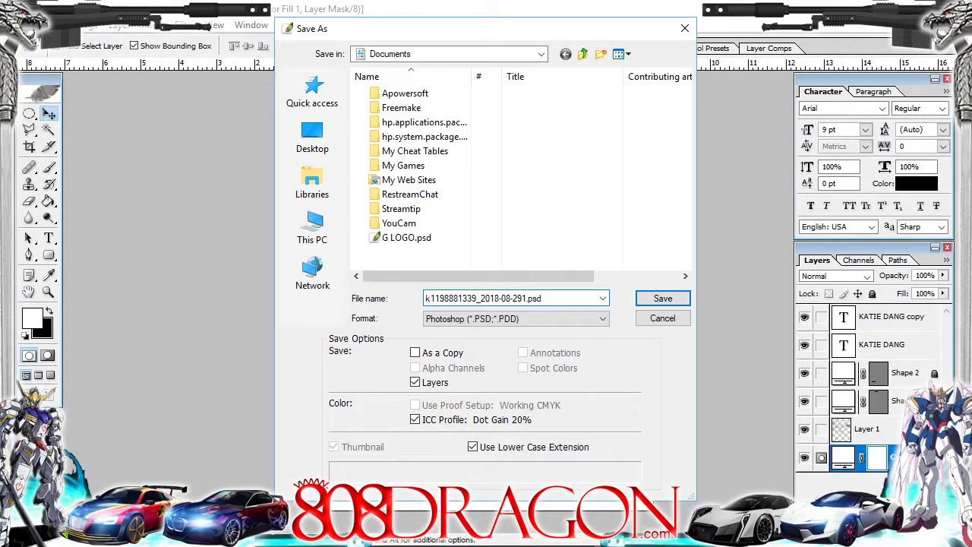
key(BackSpace)
text(Kat)
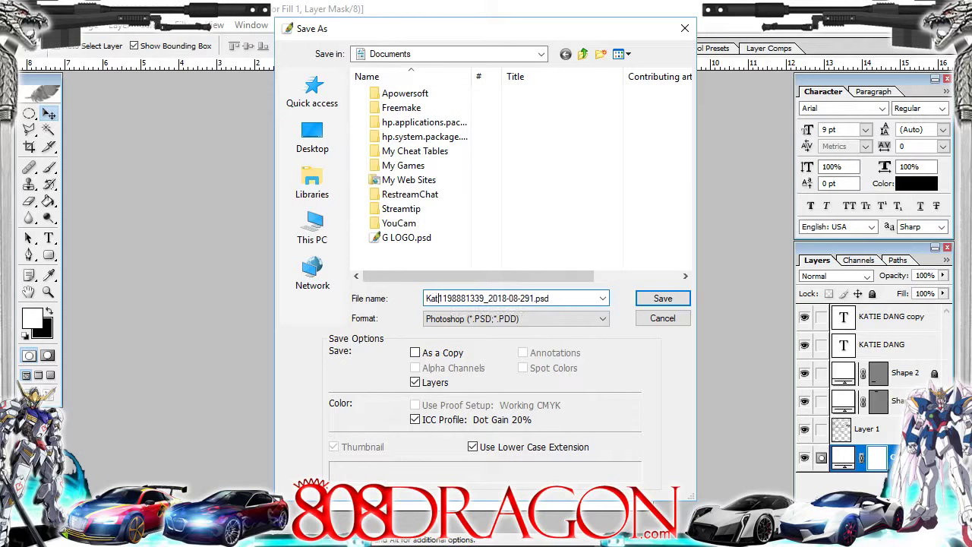
text(ieDang)
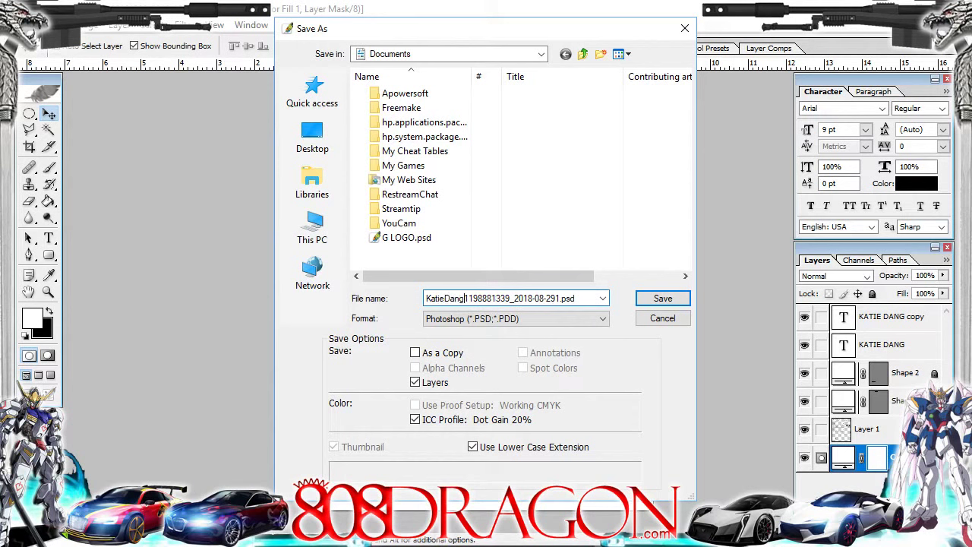
text(-Gas)
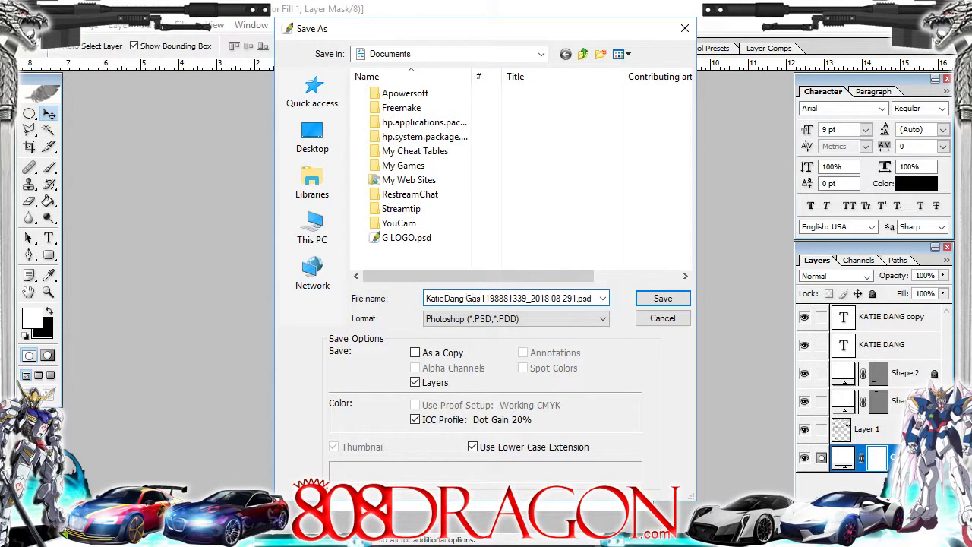
text(Bill)
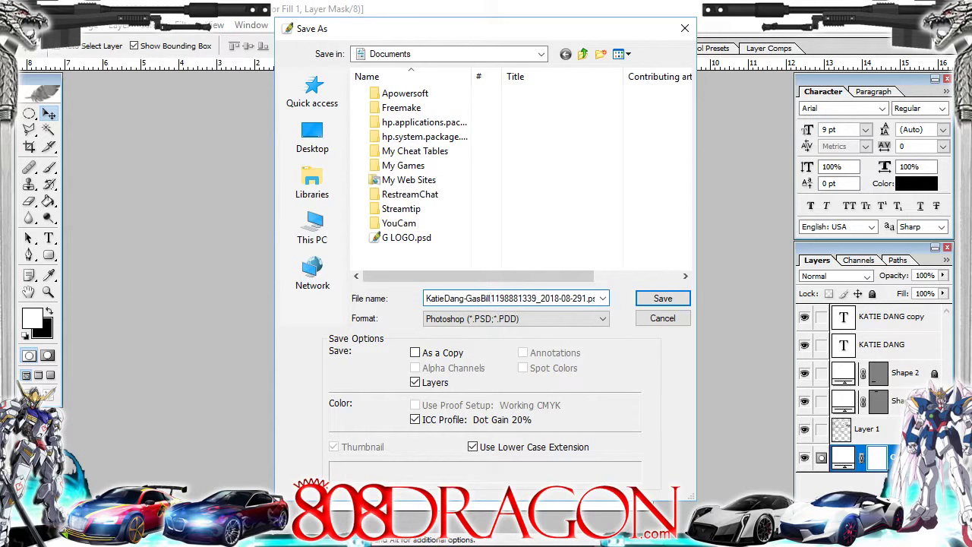
text(-)
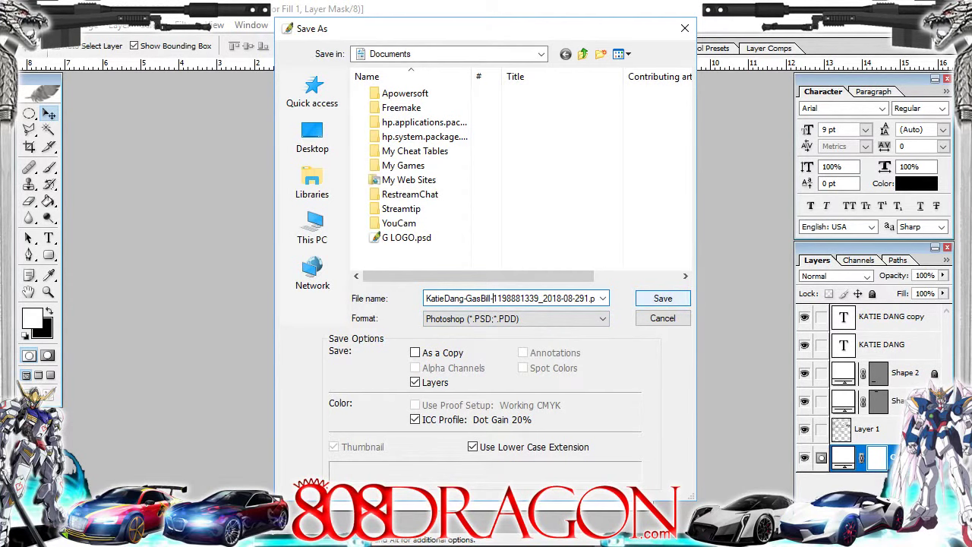
key(ctrl+a)
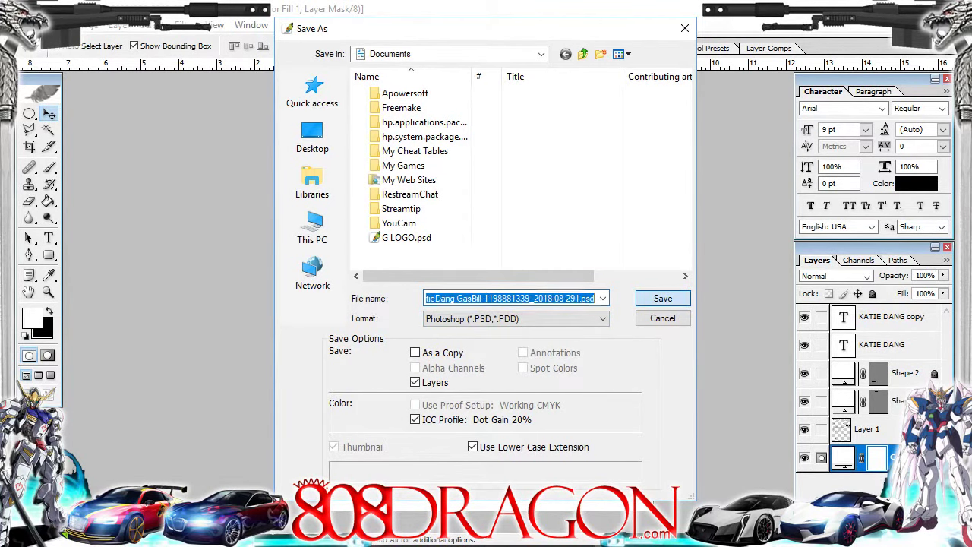
key(Return)
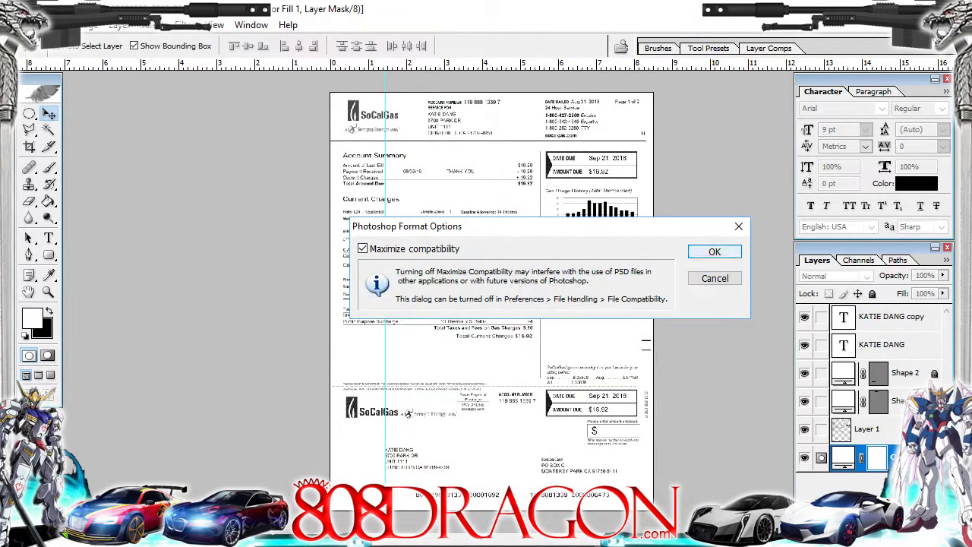
key(Return)
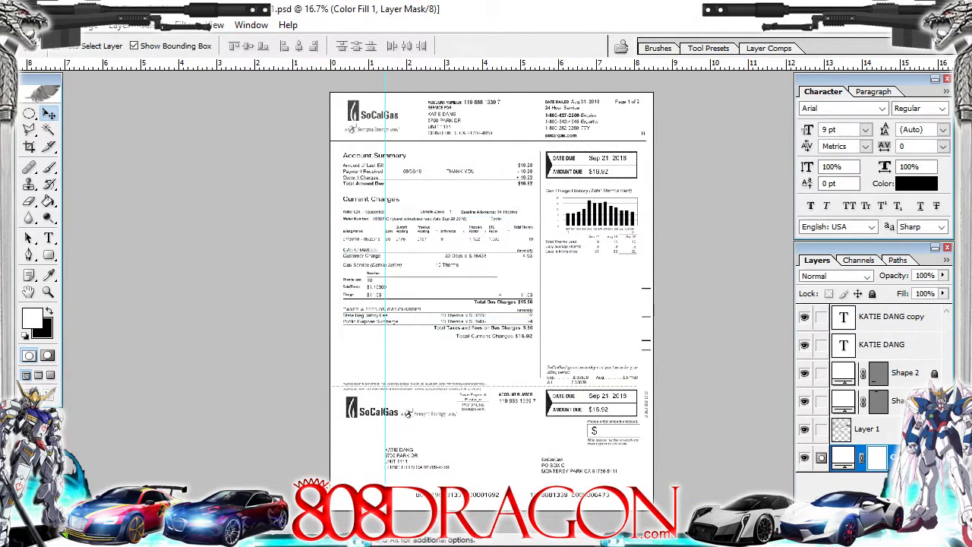
Step: Print the bill via Print with Preview at 100% scale on an 8.5 × 11 inch page
key(alt+f)
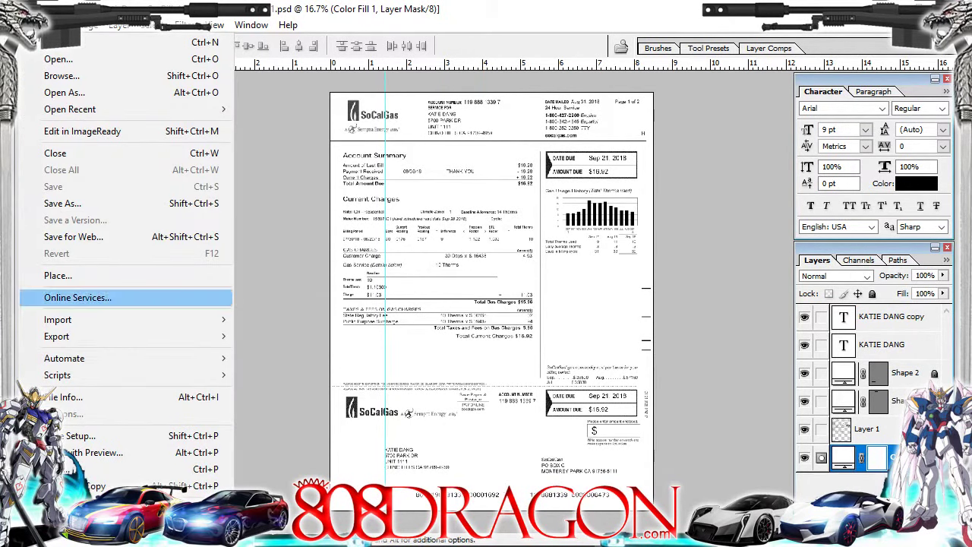
key(Down)
key(Down)
key(Down)
key(Down)
key(Down)
key(Down)
key(Down)
key(Up)
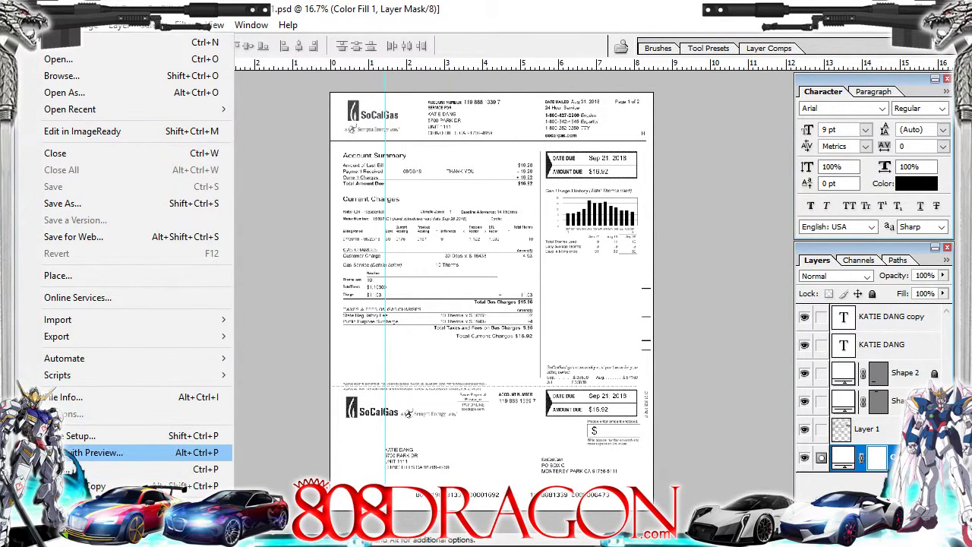
key(Return)
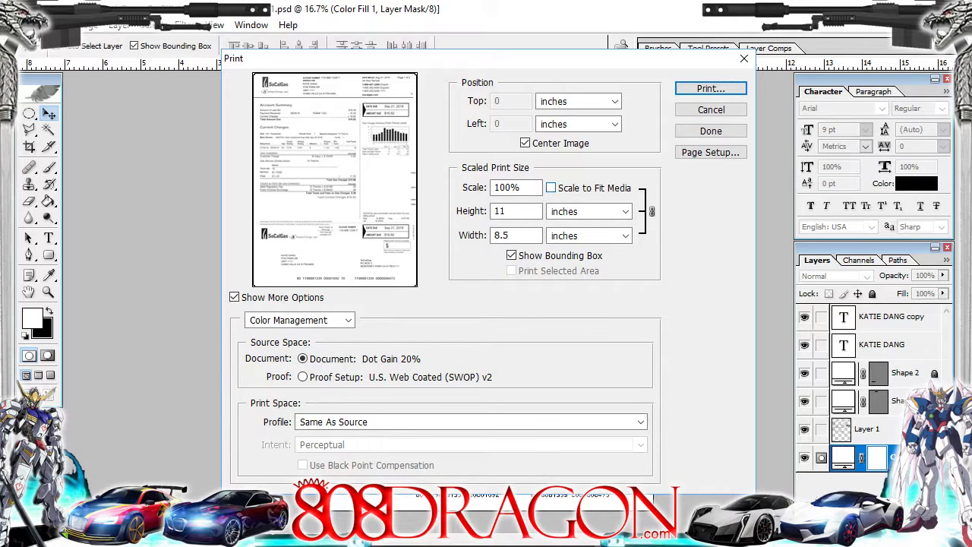
key(space)
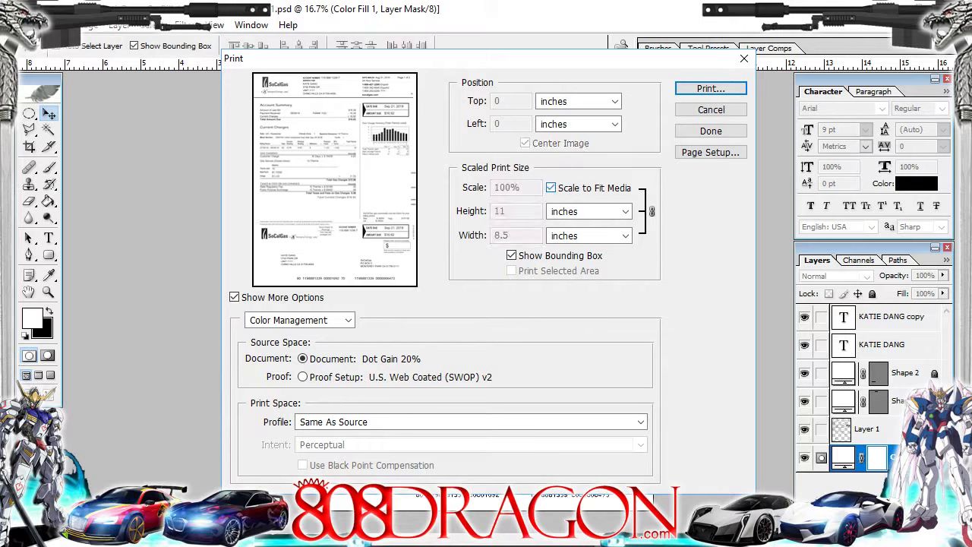
click(551, 188)
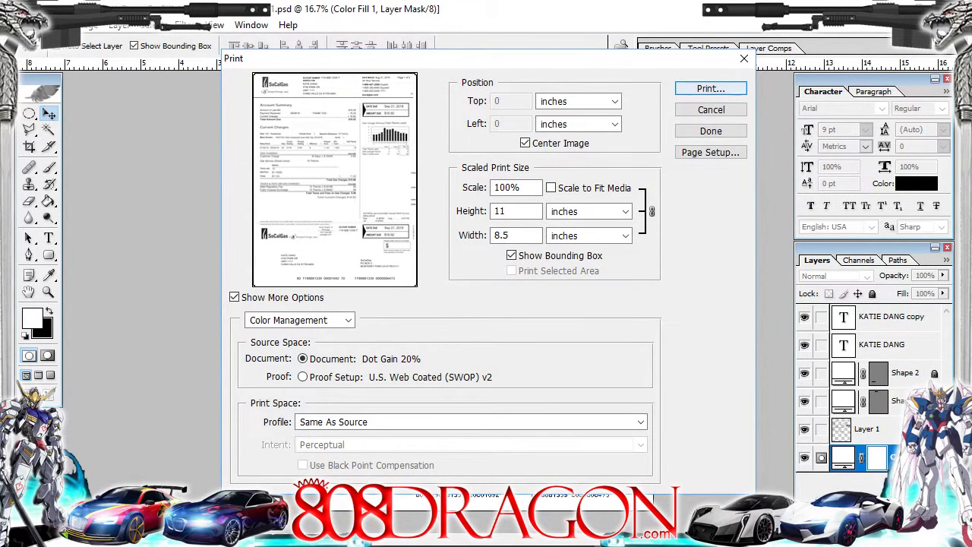
key(Return)
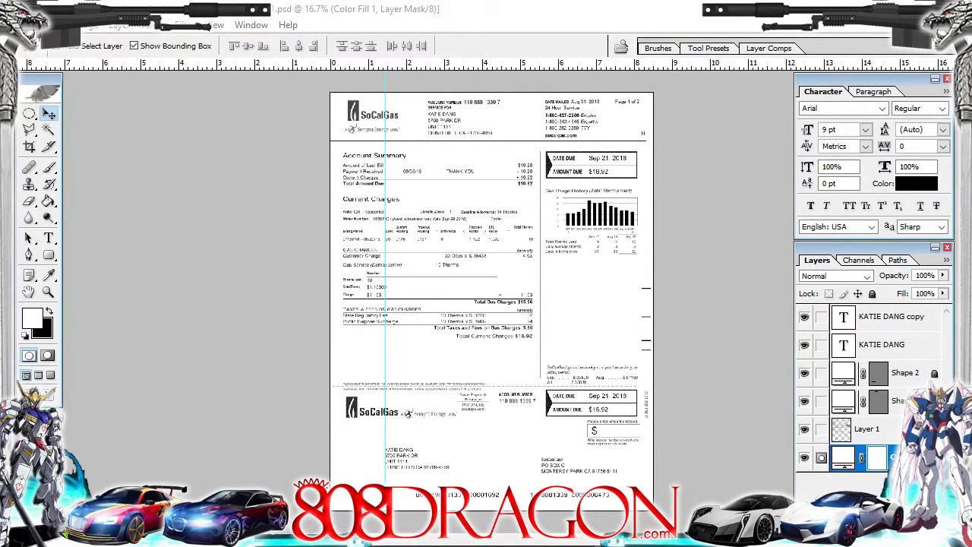
Step: Print the bill to Microsoft Print to PDF, keeping portrait orientation
drag(138, 65, 447, 105)
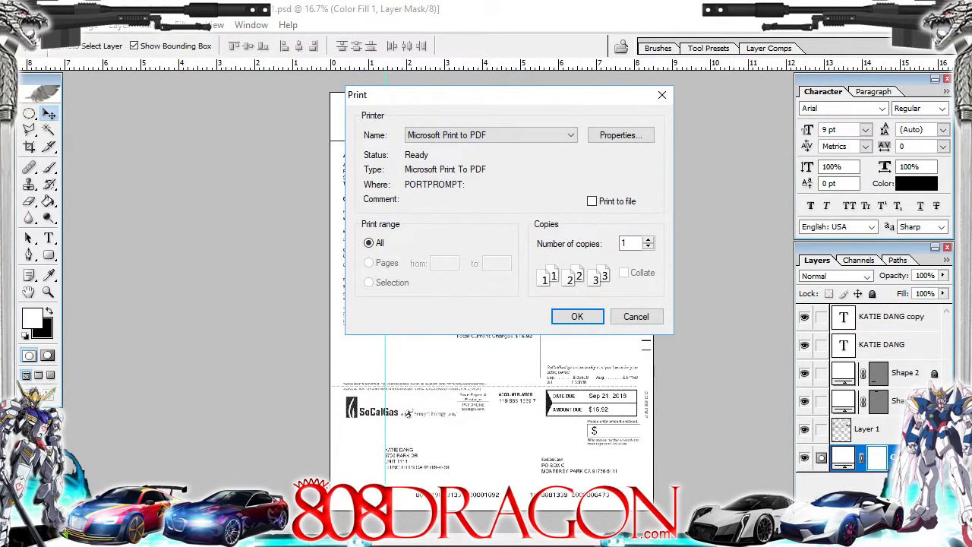
key(Tab)
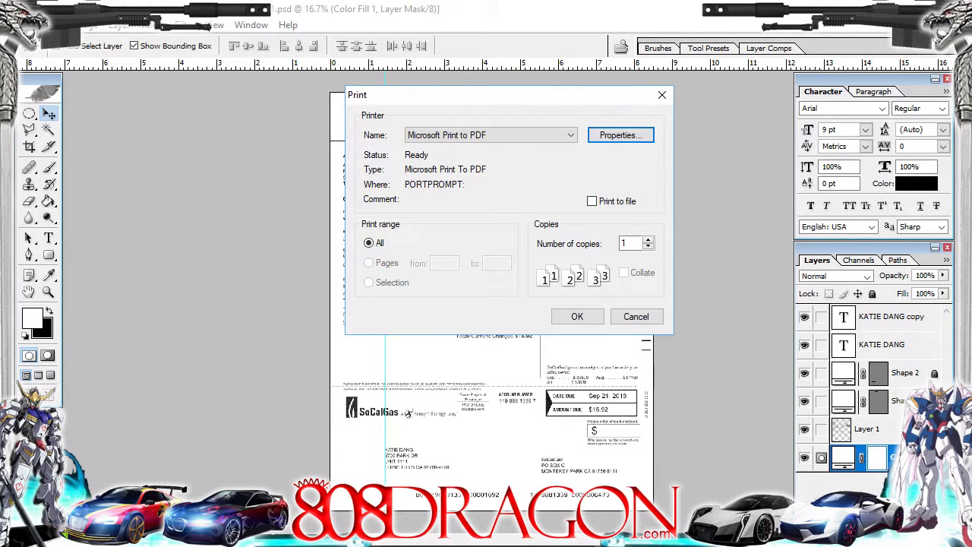
key(Return)
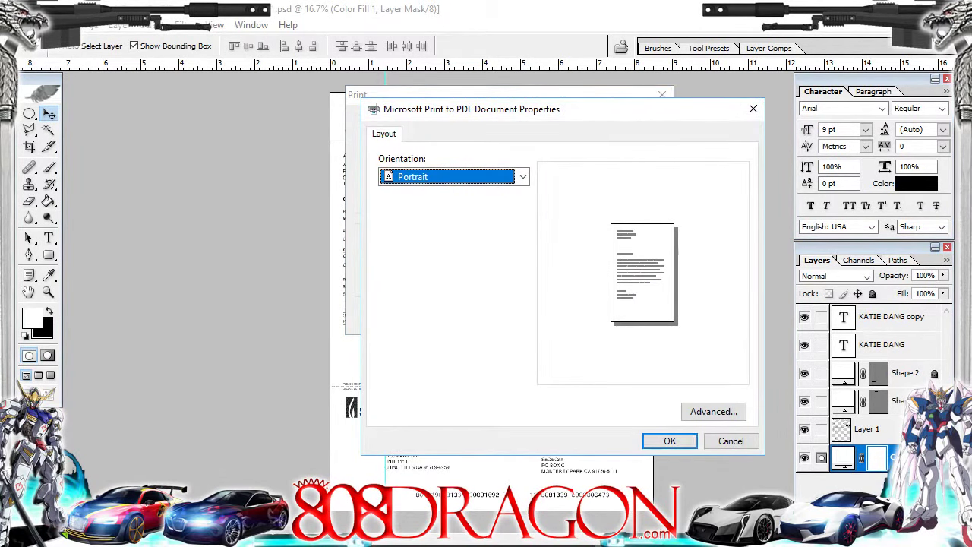
key(Tab)
key(Tab)
key(Return)
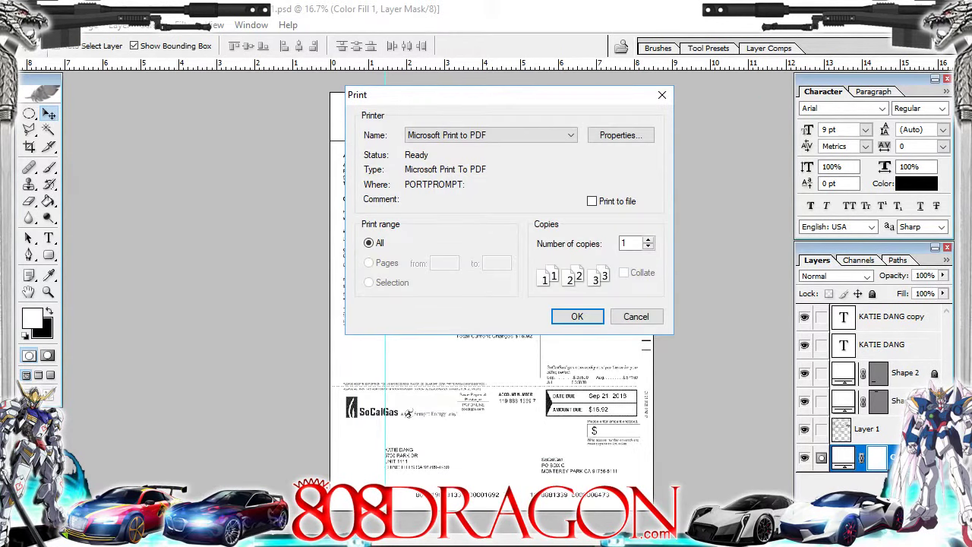
key(Return)
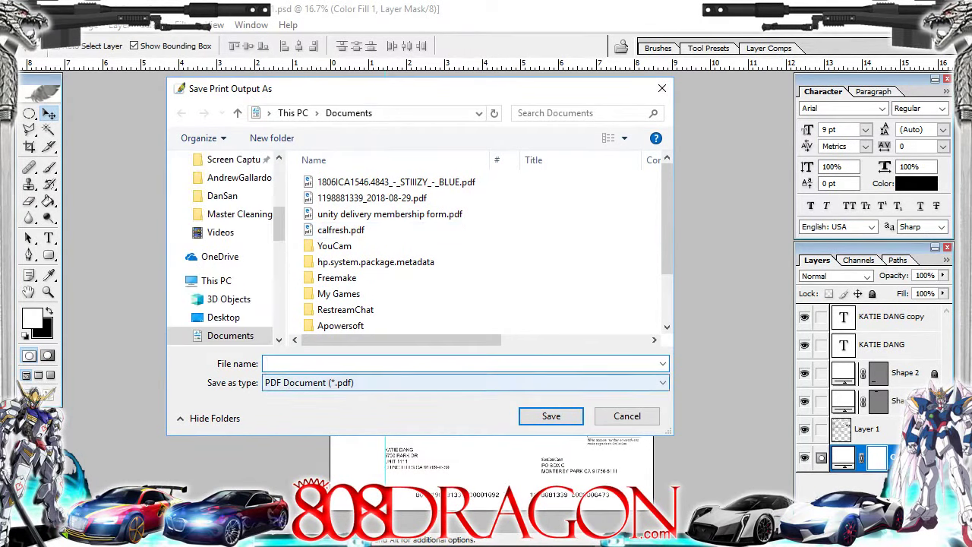
click(465, 382)
click(308, 397)
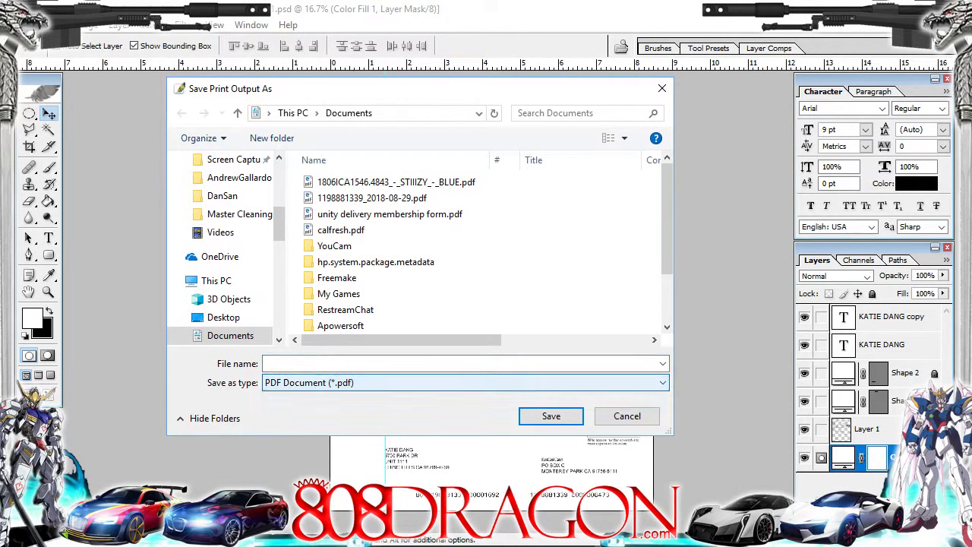
scroll(403, 251, down, 2)
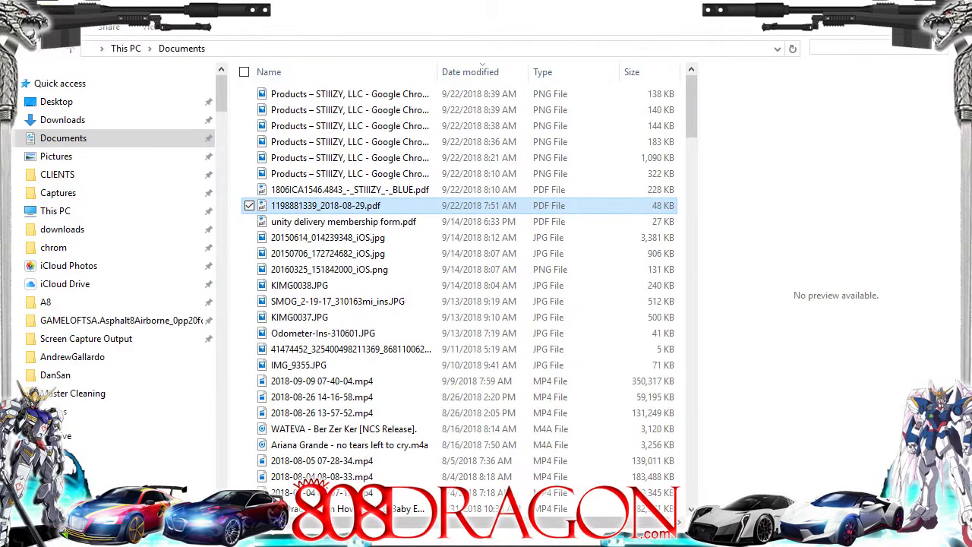
Step: Refresh the Documents folder in File Explorer so the new gas bill PSD appears
scroll(326, 213, down, 2)
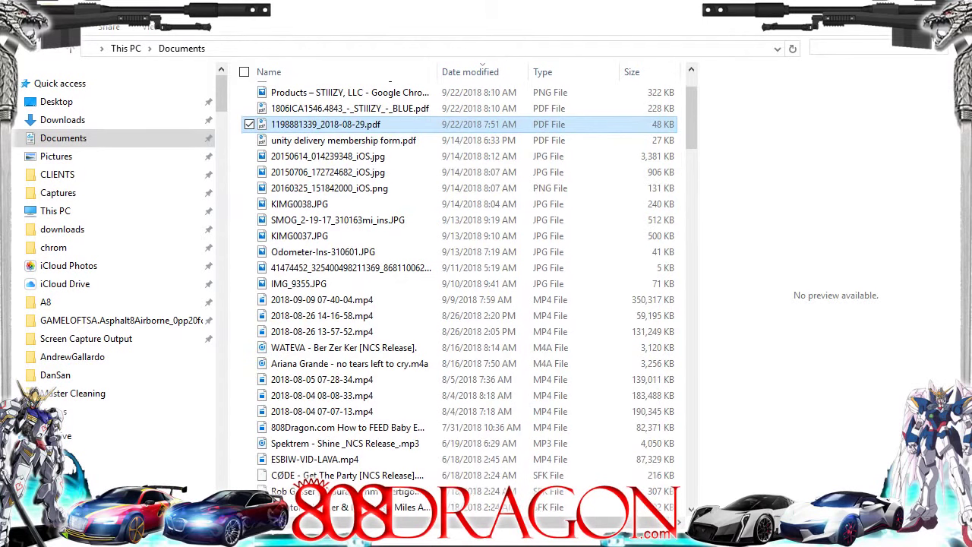
scroll(341, 110, up, 2)
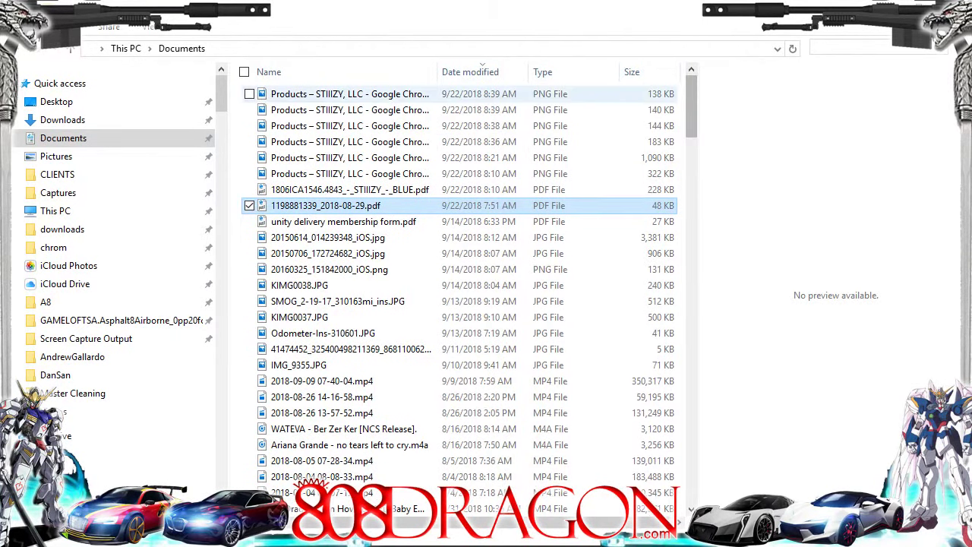
scroll(532, 114, down, 20)
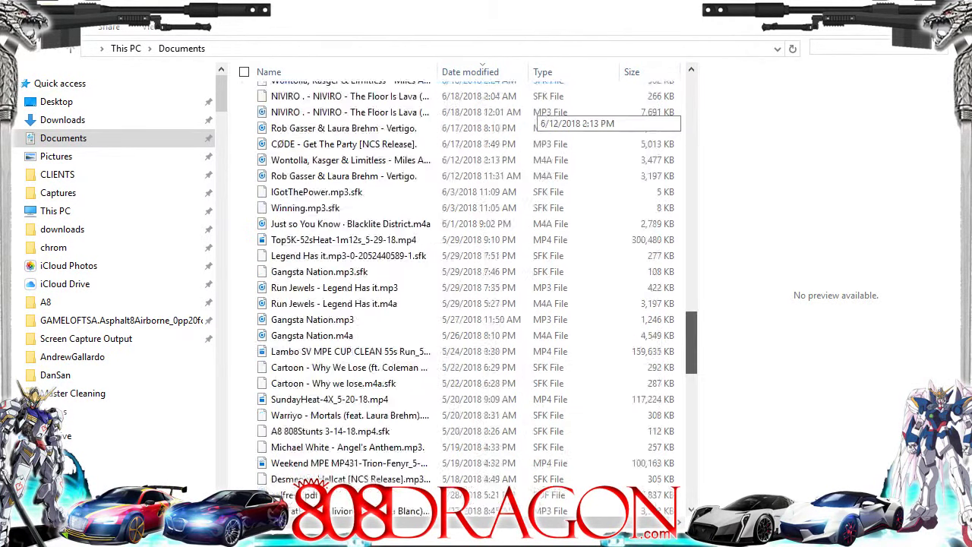
scroll(532, 114, down, 20)
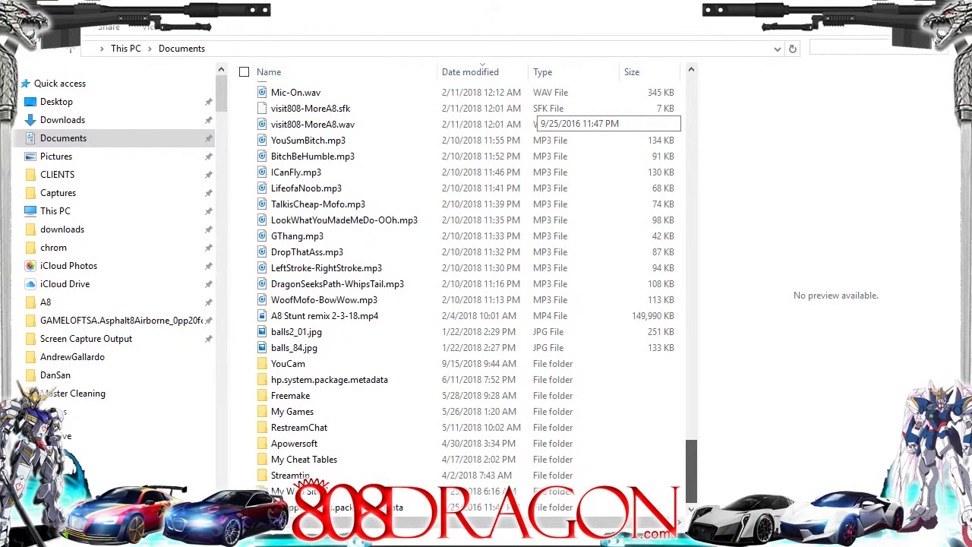
scroll(532, 114, up, 5)
scroll(532, 114, up, 20)
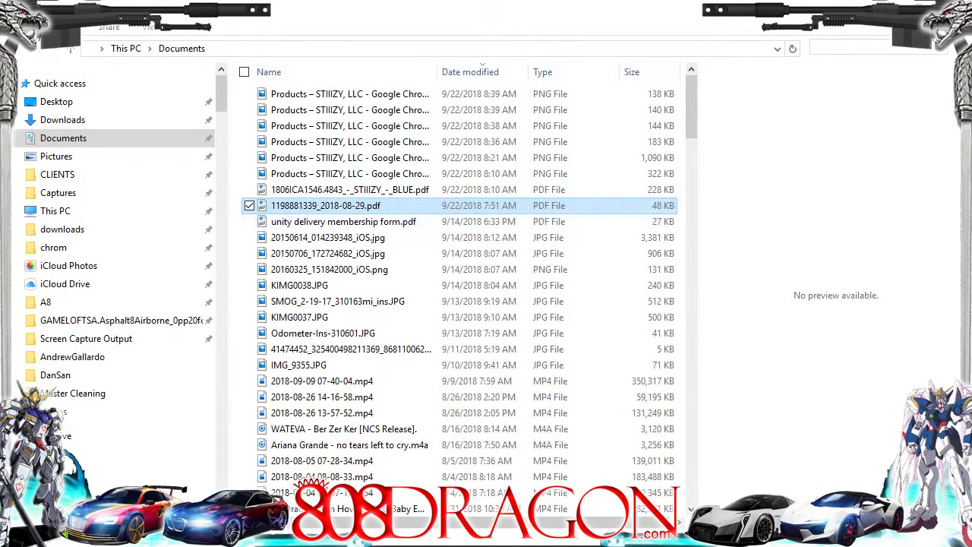
click(240, 182)
right_click(240, 160)
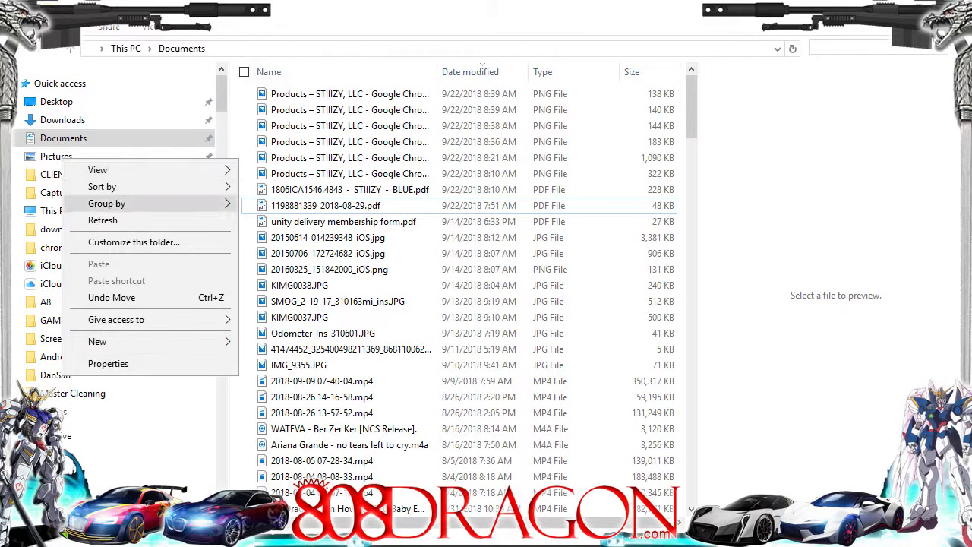
click(102, 220)
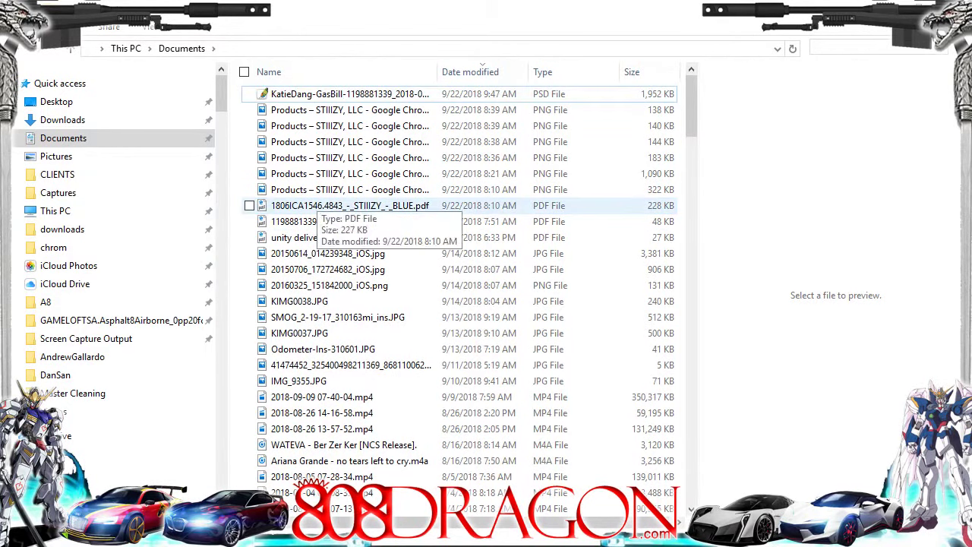
Step: Copy the gas bill PSD's file name unchanged and return to Photoshop's PDF save dialog
click(342, 93)
key(shift+F10)
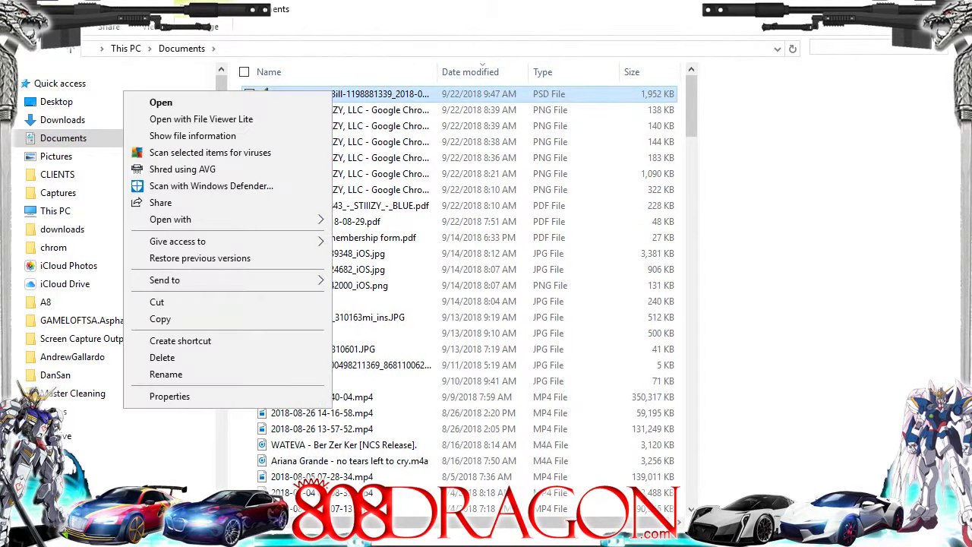
key(Escape)
key(F2)
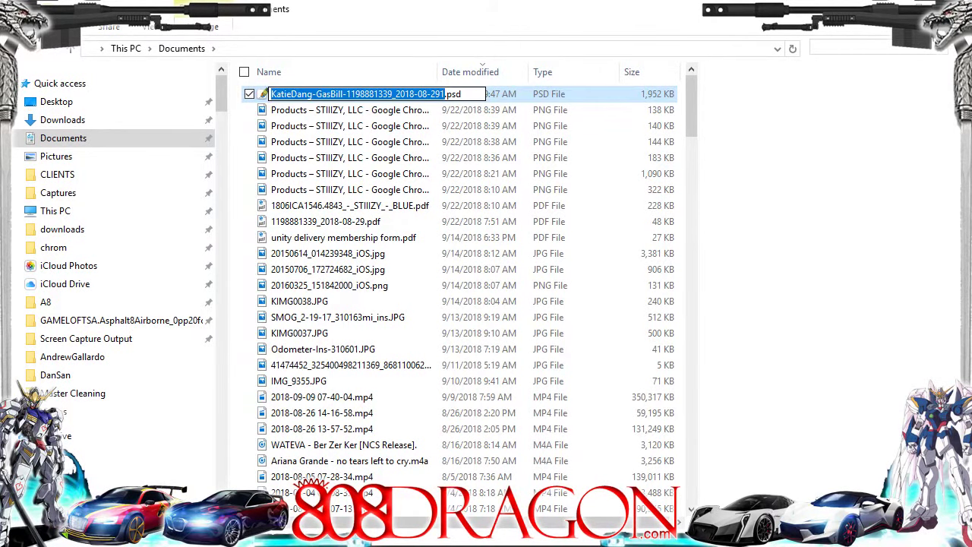
key(shift+F10)
key(Down)
key(Down)
key(Down)
key(Up)
key(Return)
key(alt+Tab)
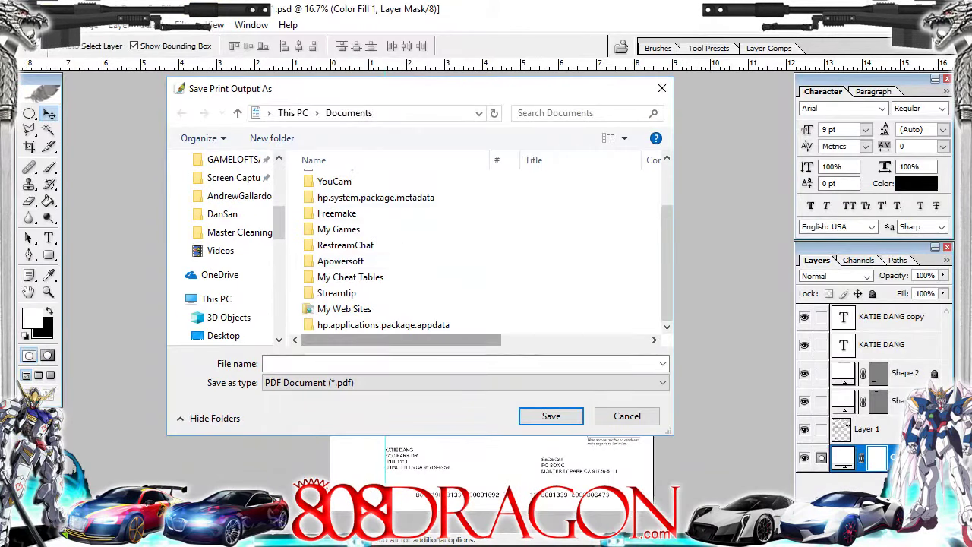
Step: Save the printout as a PDF Document in Documents, named after the gas bill PSD
key(shift+F10)
key(Up)
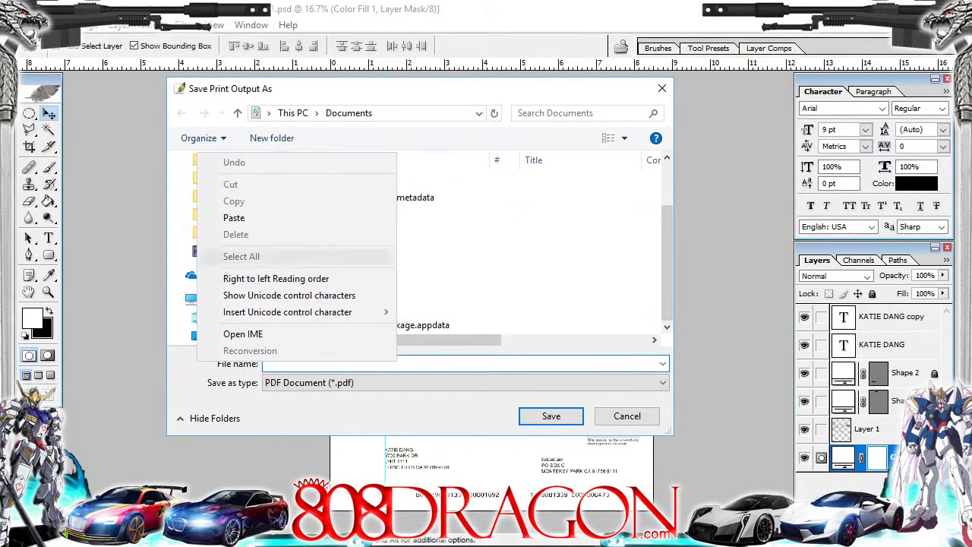
key(Up)
key(Up)
key(Return)
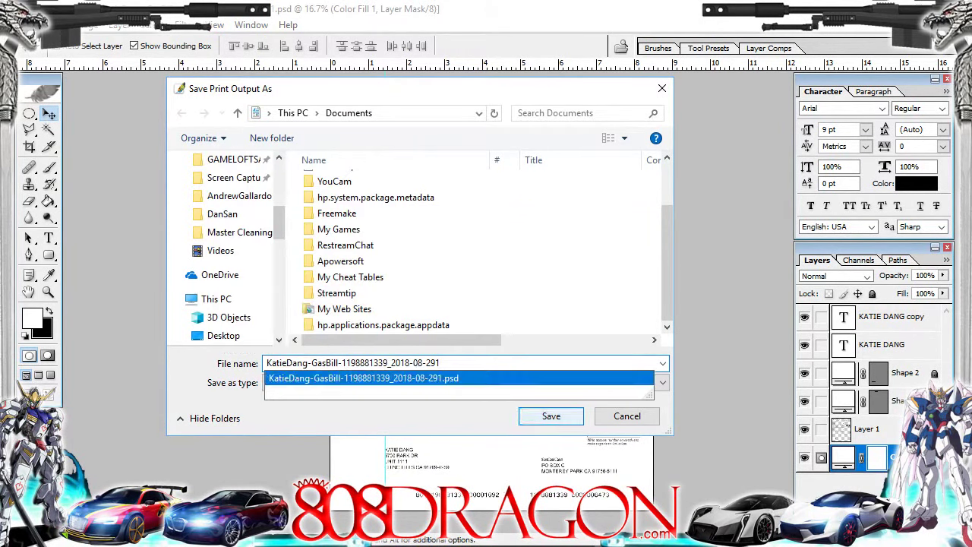
key(Escape)
key(Return)
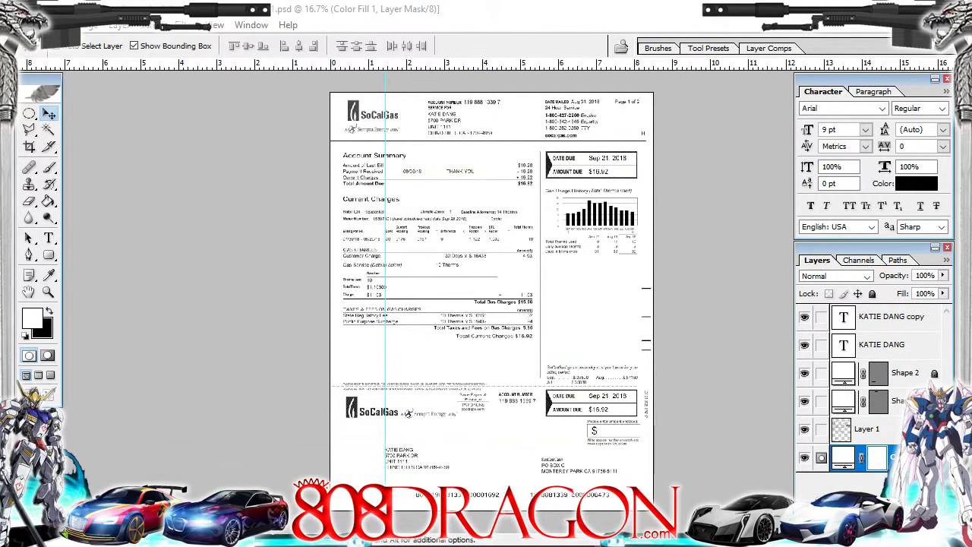
drag(332, 109, 505, 139)
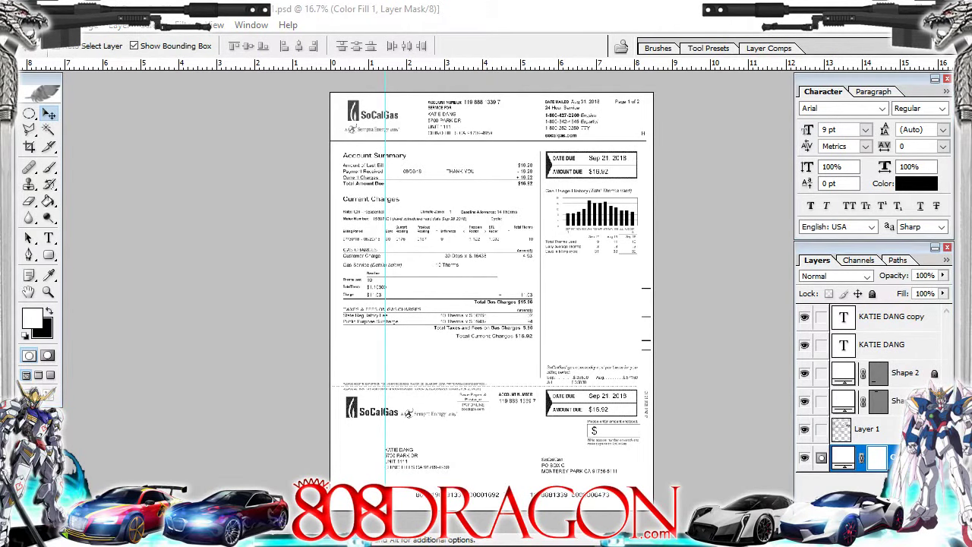
key(alt+Tab)
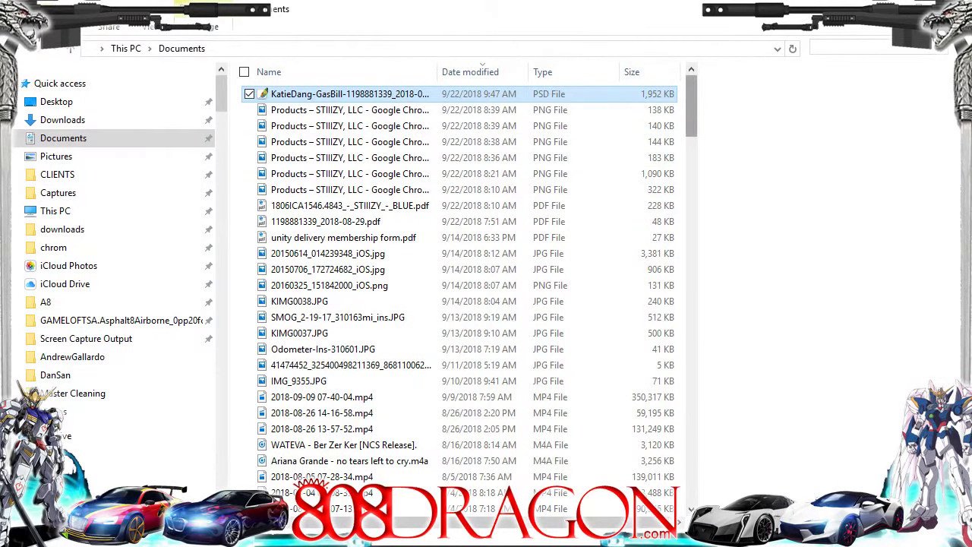
Step: Refresh Documents and select the newly printed 894 KB gas bill PDF
scroll(536, 103, down, 10)
scroll(535, 102, down, 12)
scroll(535, 103, up, 7)
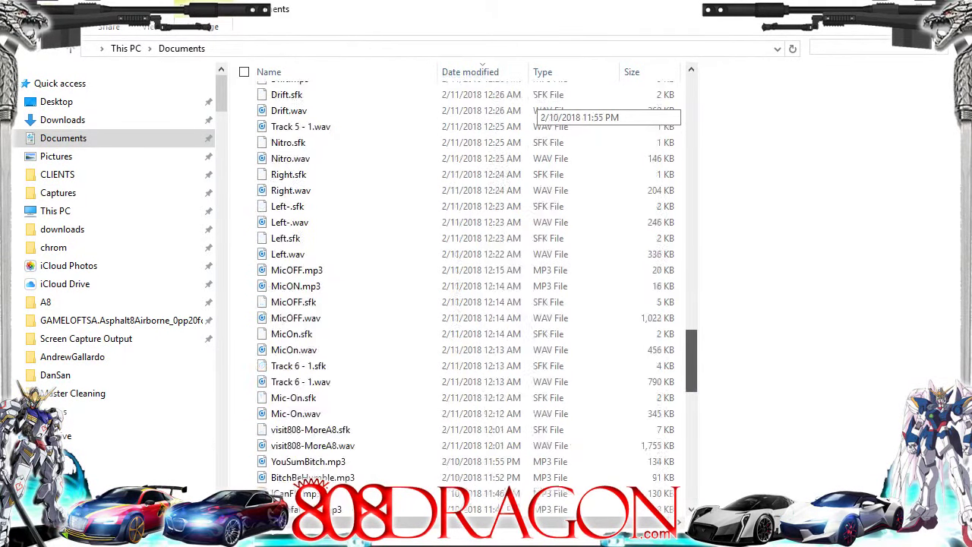
scroll(536, 103, up, 15)
scroll(535, 103, up, 5)
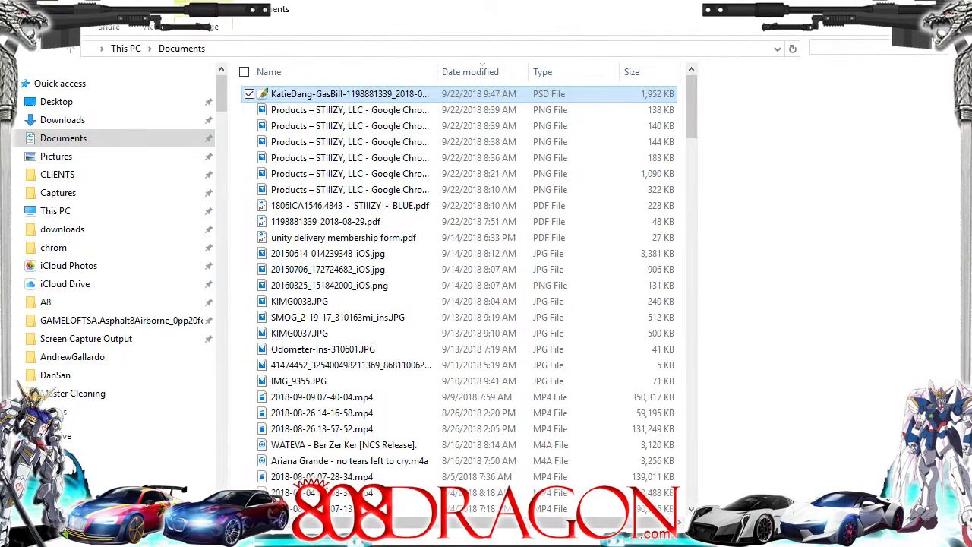
right_click(55, 128)
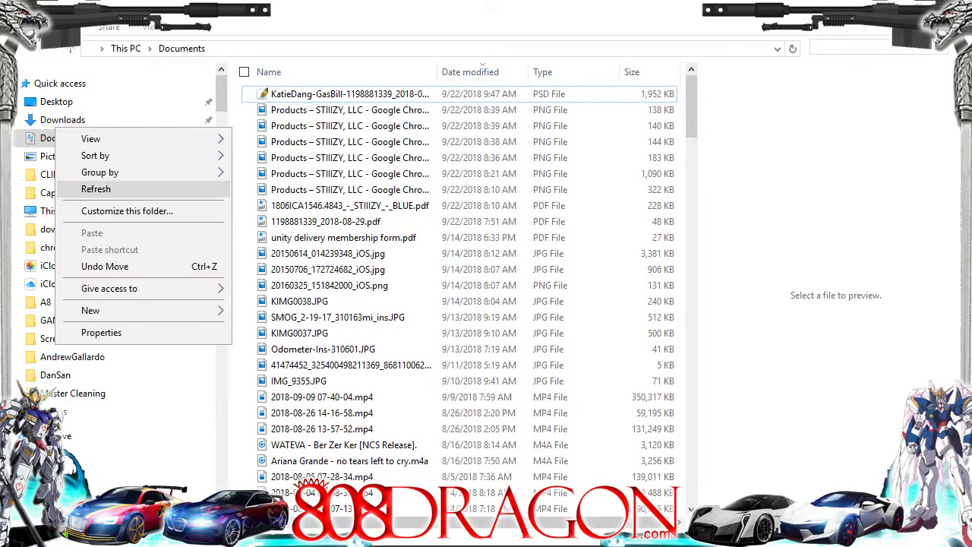
click(96, 190)
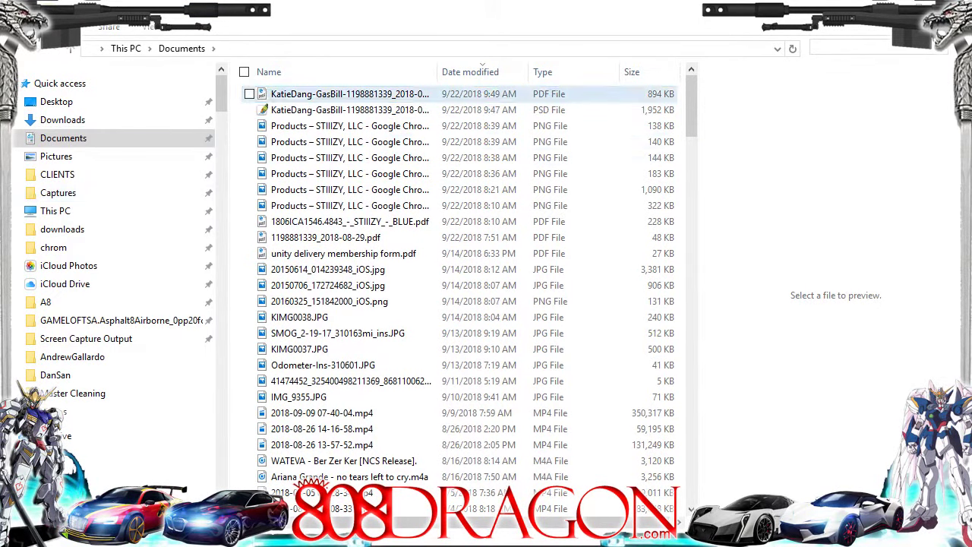
click(342, 93)
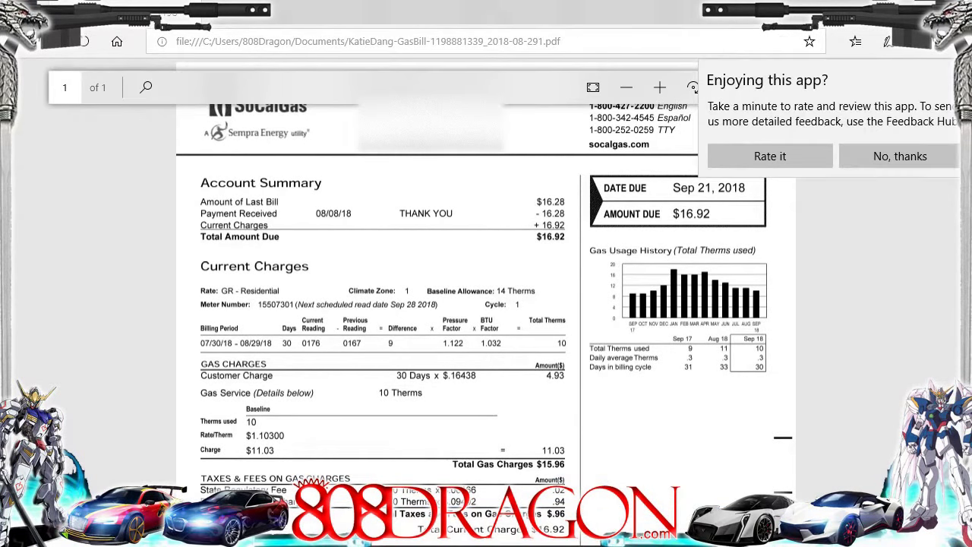
Step: Dismiss Edge's rating prompt, look over the gas bill PDF, and return to File Explorer
click(900, 156)
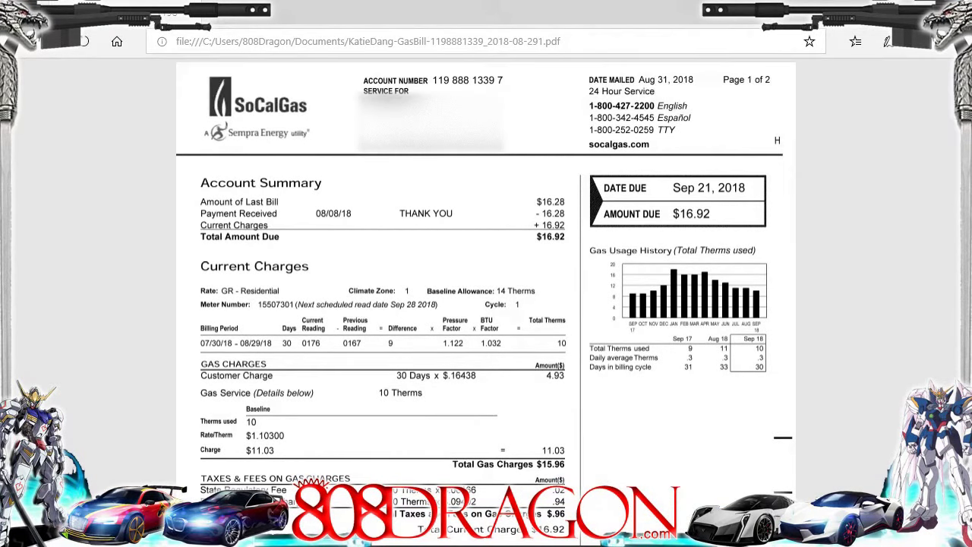
scroll(486, 296, down, 1)
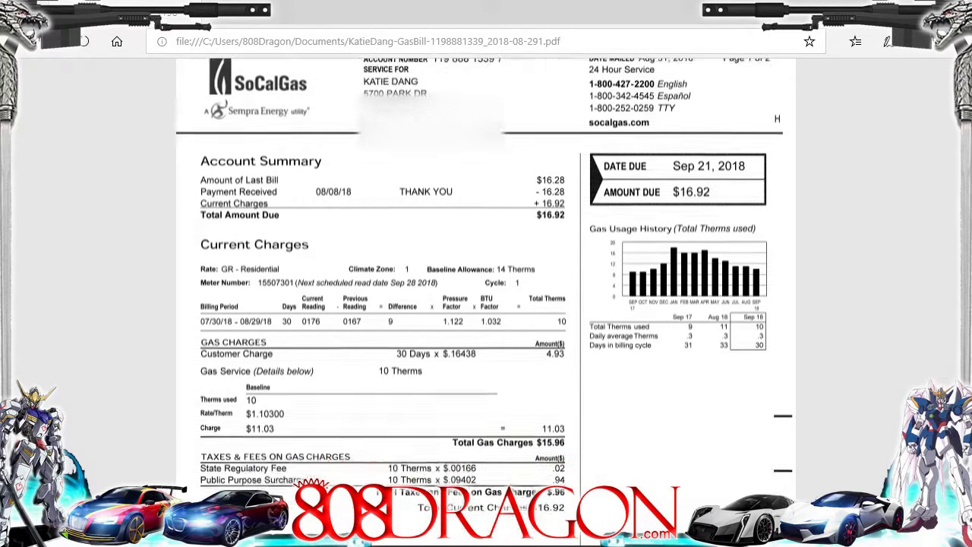
scroll(487, 296, down, 5)
scroll(486, 296, up, 1)
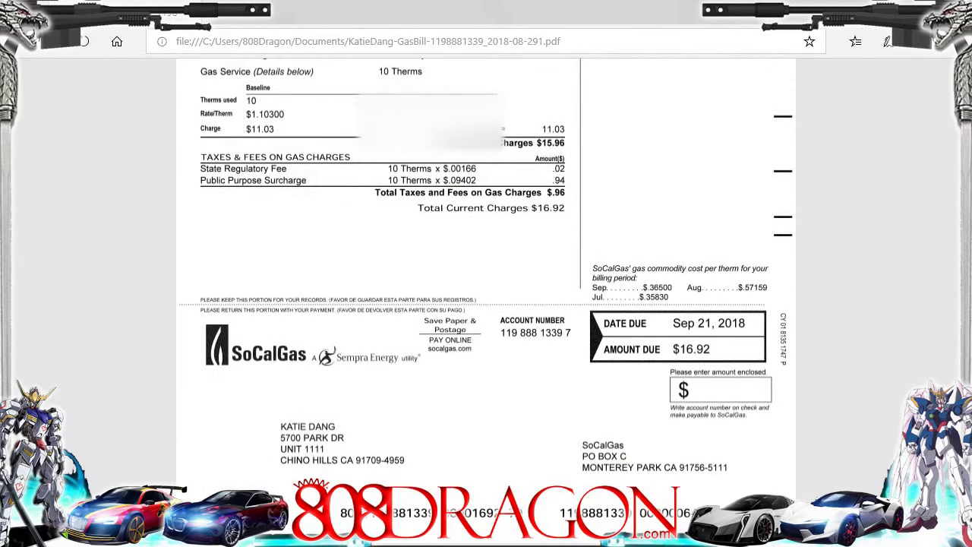
scroll(486, 296, up, 5)
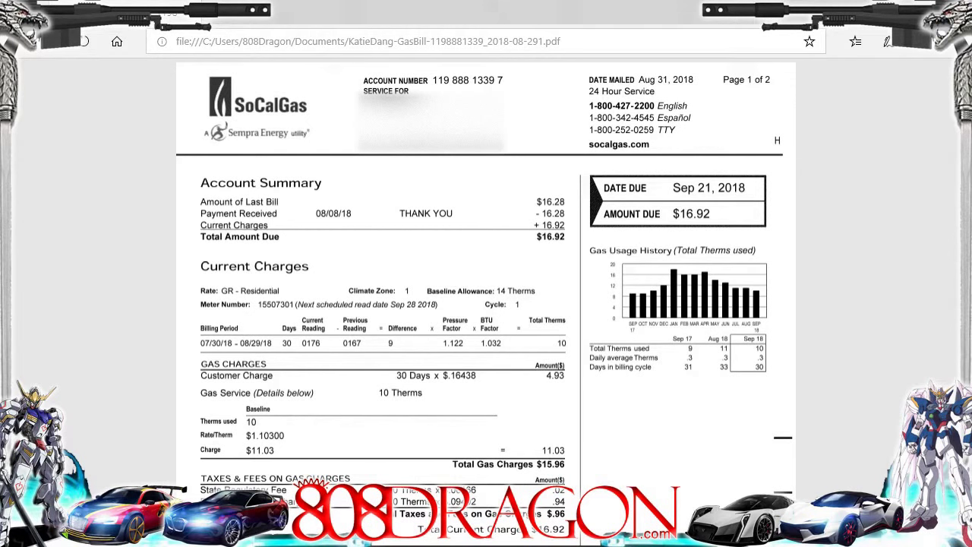
key(alt+Tab)
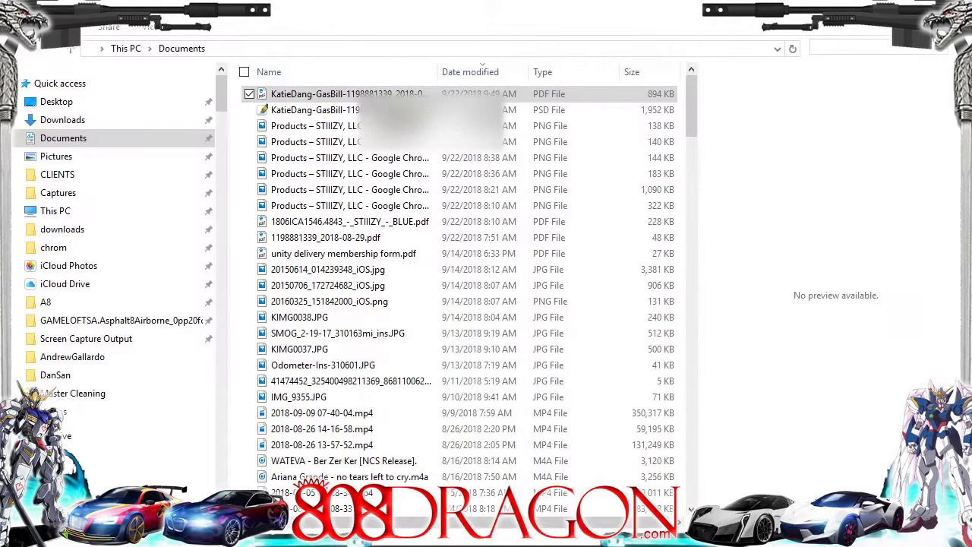
Step: Switch from File Explorer back to the edited gas bill PSD in Photoshop
key(alt+Tab)
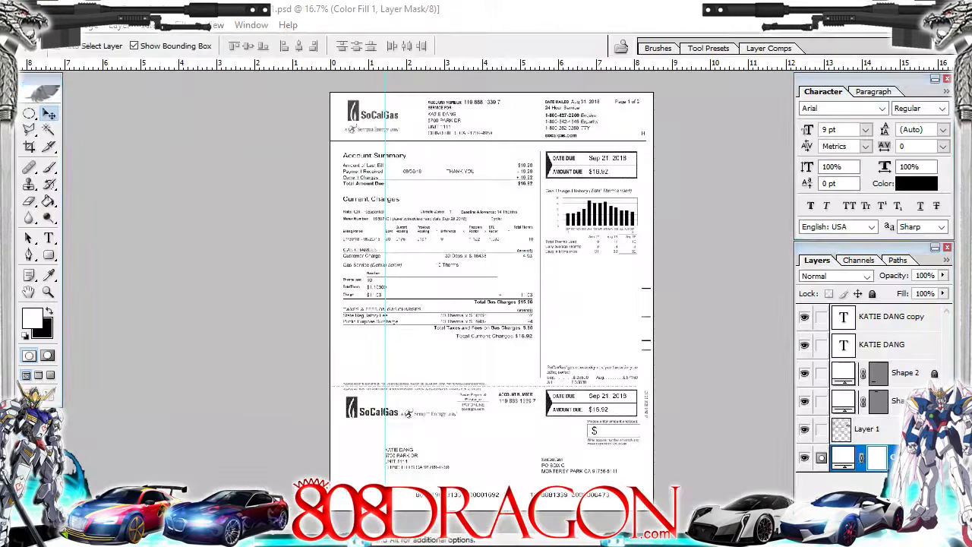